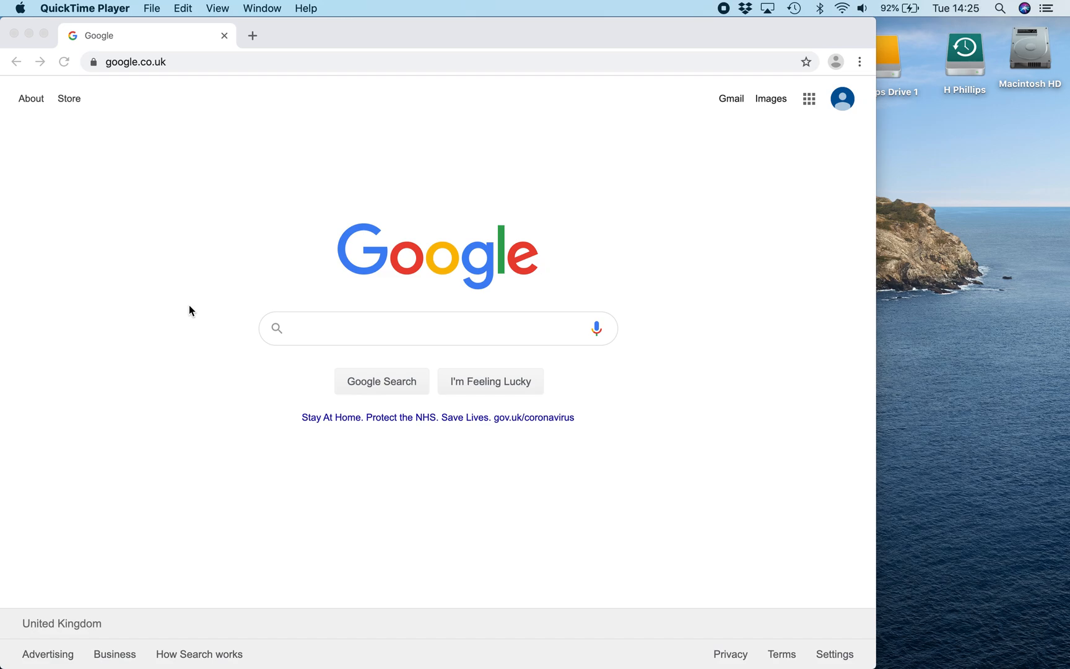
Search Google for noteflight and open the Noteflight online music notation site
{"action": "left_click", "coordinate": [322, 330]}
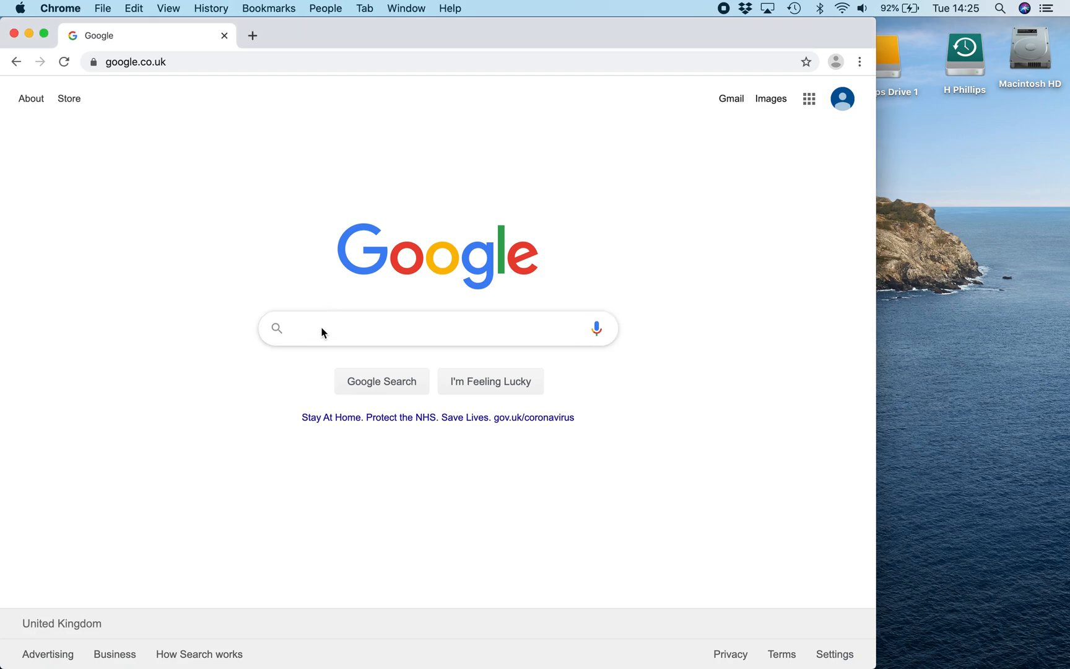
{"action": "type", "text": "note"}
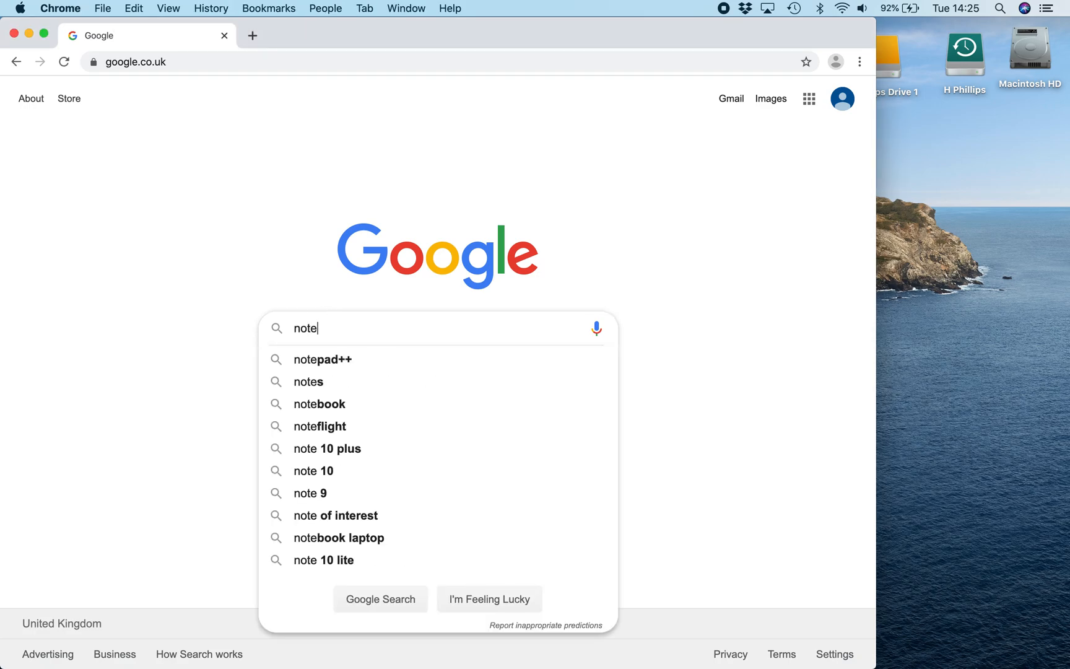
{"action": "type", "text": "flight"}
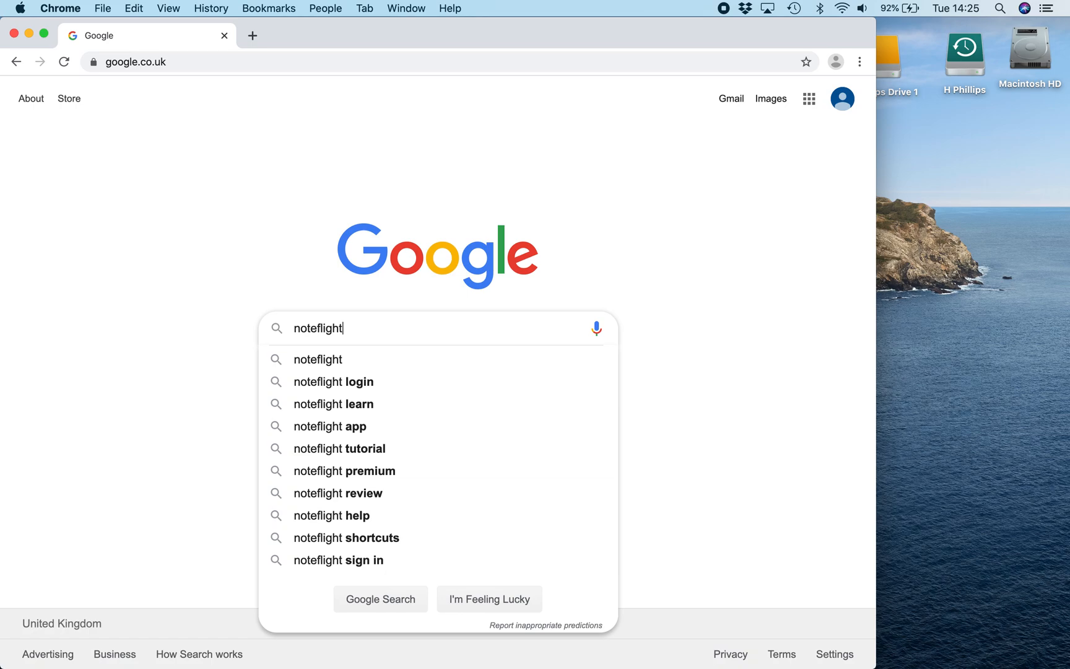
{"action": "key", "text": "Return"}
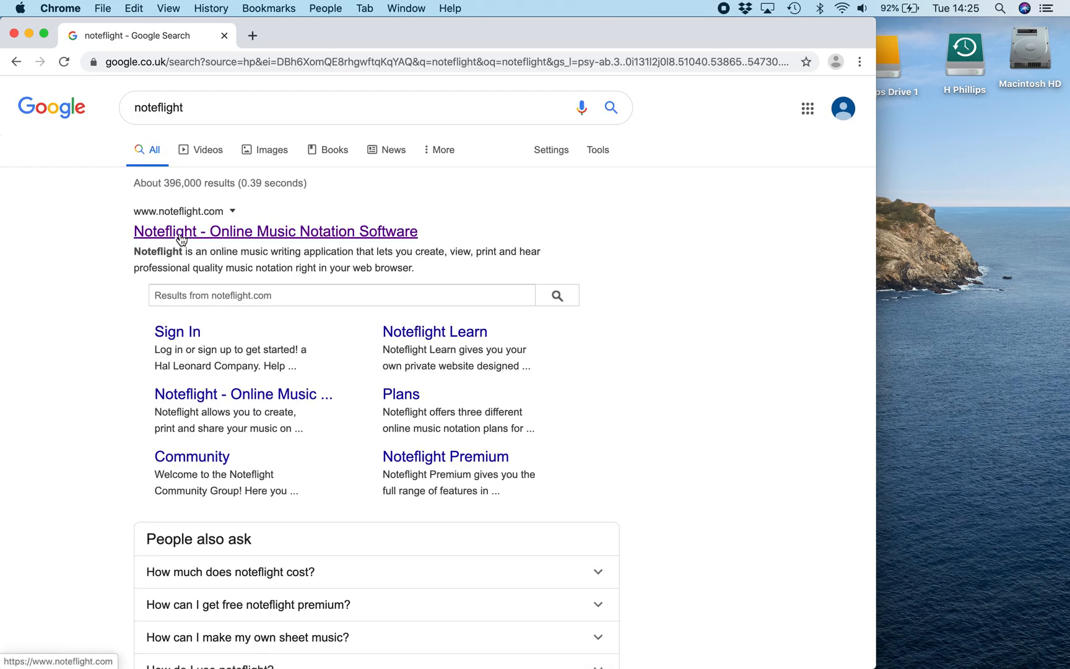
{"action": "left_click", "coordinate": [313, 235]}
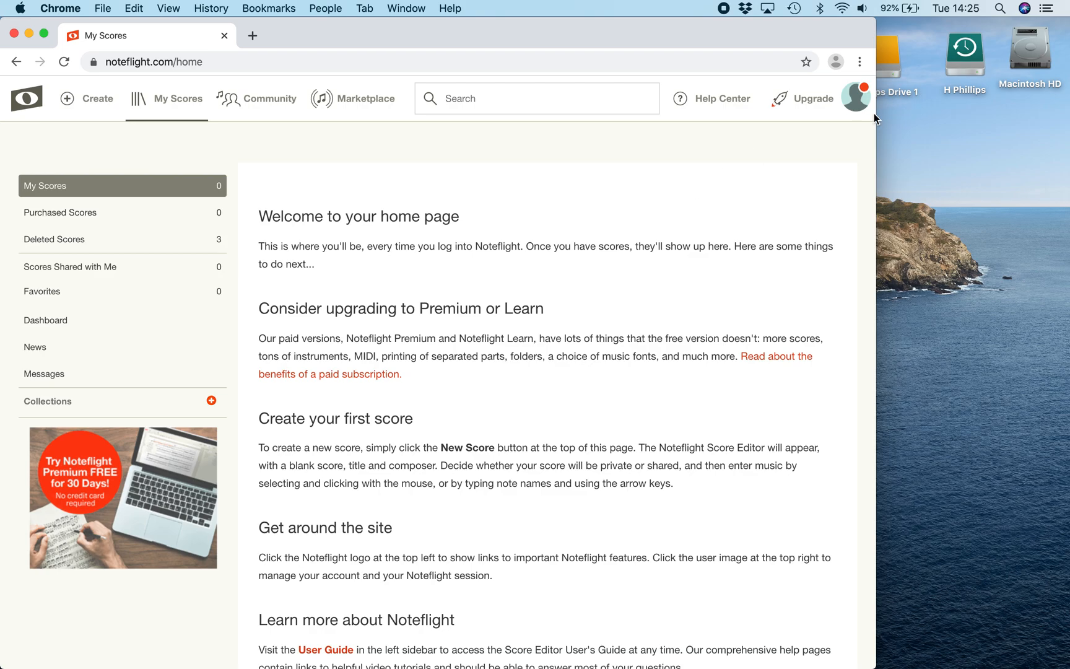
Create a new score starting from a blank score sheet
{"action": "scroll", "coordinate": [853, 101], "scroll_direction": "right", "scroll_amount": 1}
{"action": "left_click", "coordinate": [92, 108]}
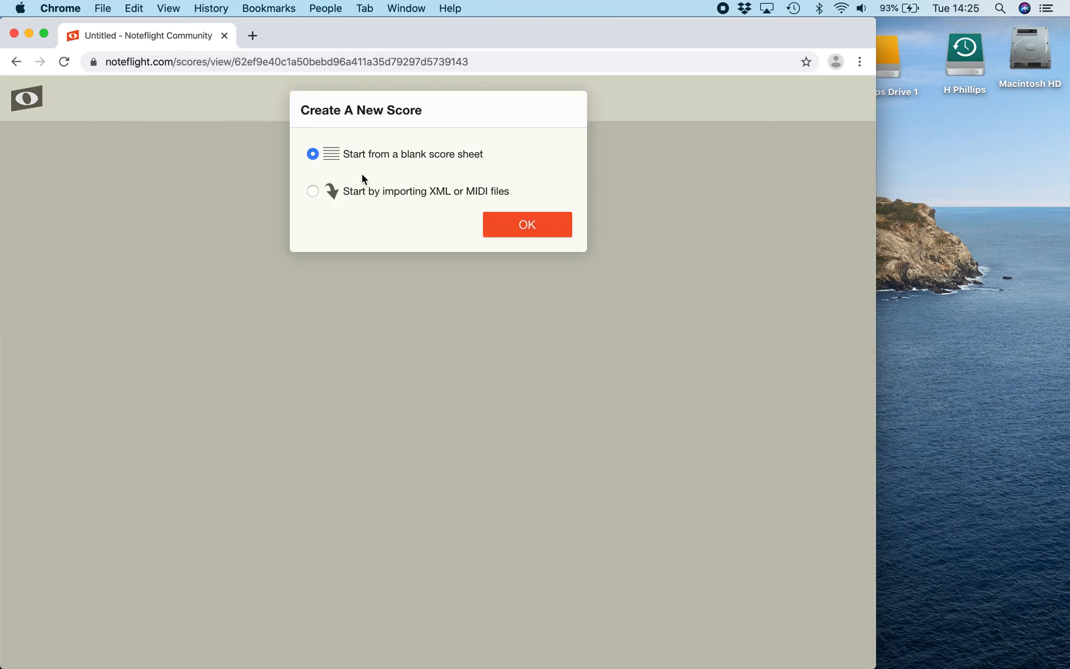
{"action": "left_click", "coordinate": [521, 228]}
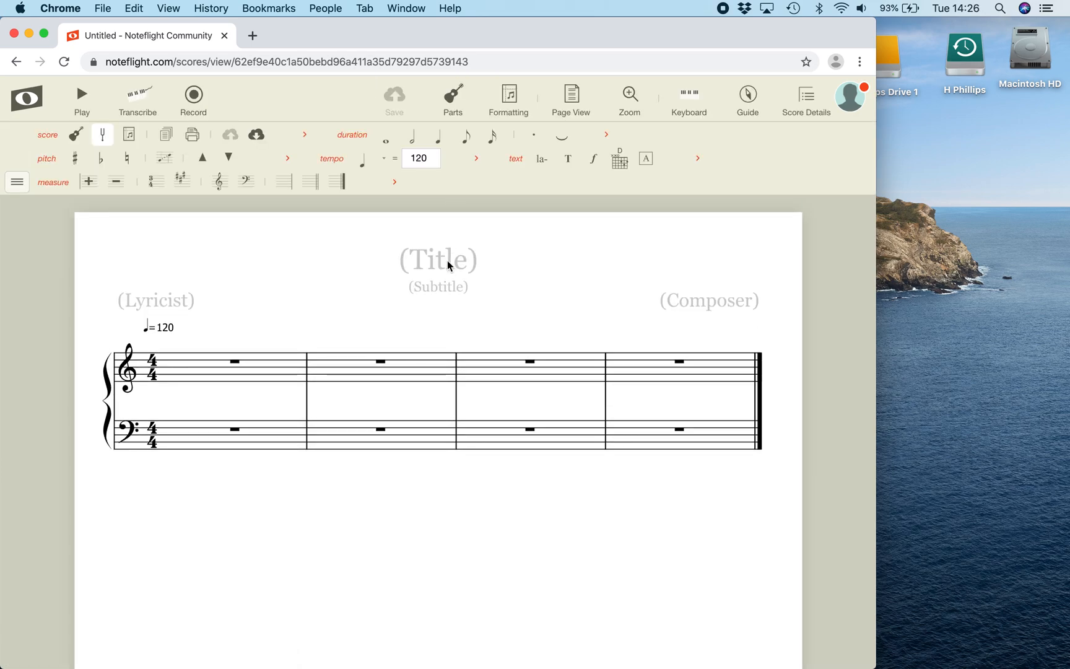
Title the score "Twinkle Twinkle" and enter "Me" as the composer
{"action": "left_click", "coordinate": [445, 260]}
{"action": "type", "text": "T"}
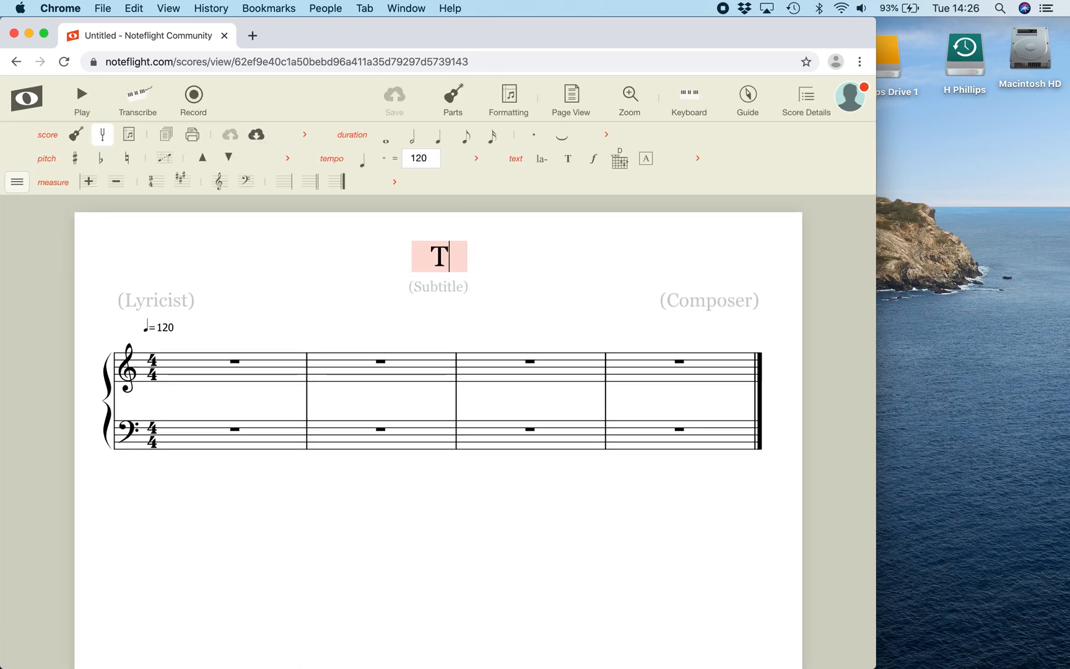
{"action": "type", "text": "winkle Twinkle"}
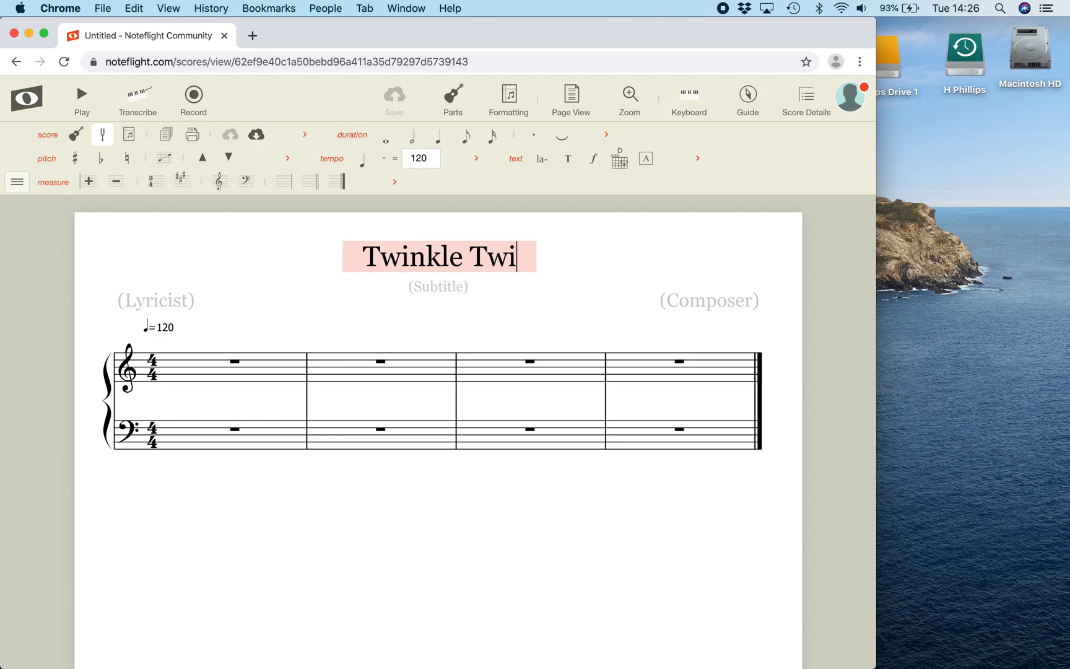
{"action": "left_click", "coordinate": [671, 250]}
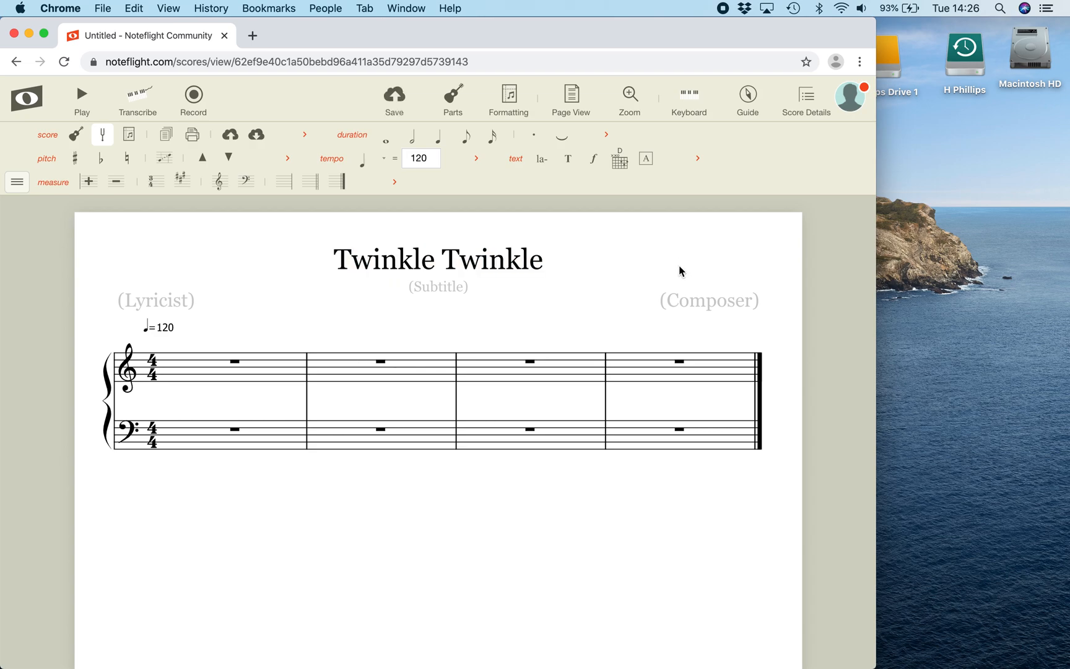
{"action": "left_click", "coordinate": [702, 310]}
{"action": "type", "text": "Me"}
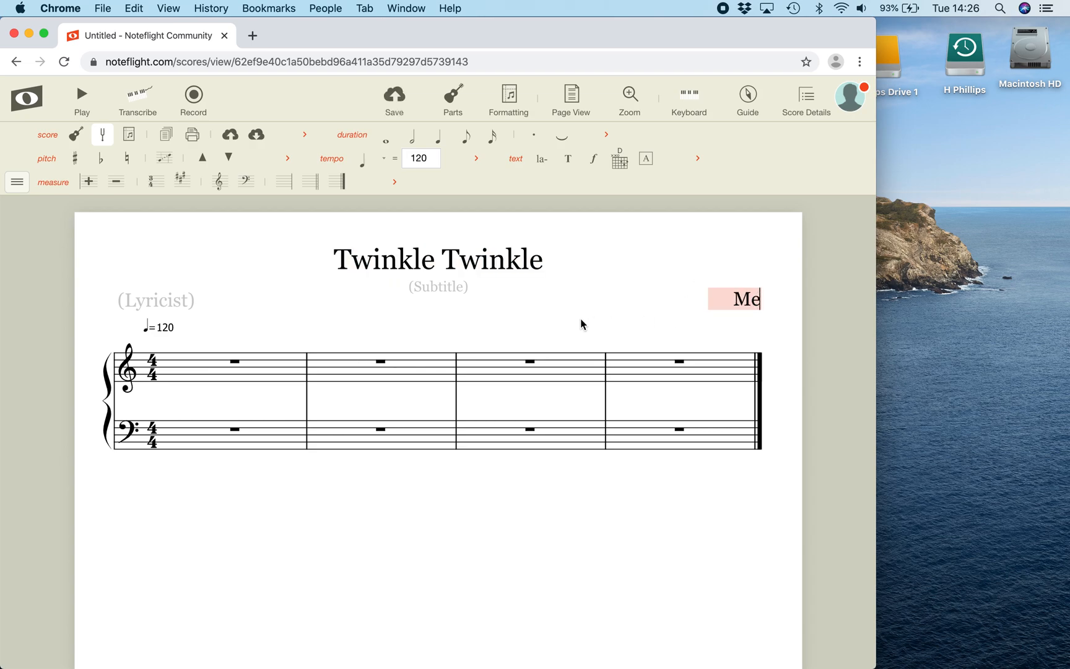
{"action": "left_click", "coordinate": [560, 330]}
{"action": "left_click", "coordinate": [620, 274]}
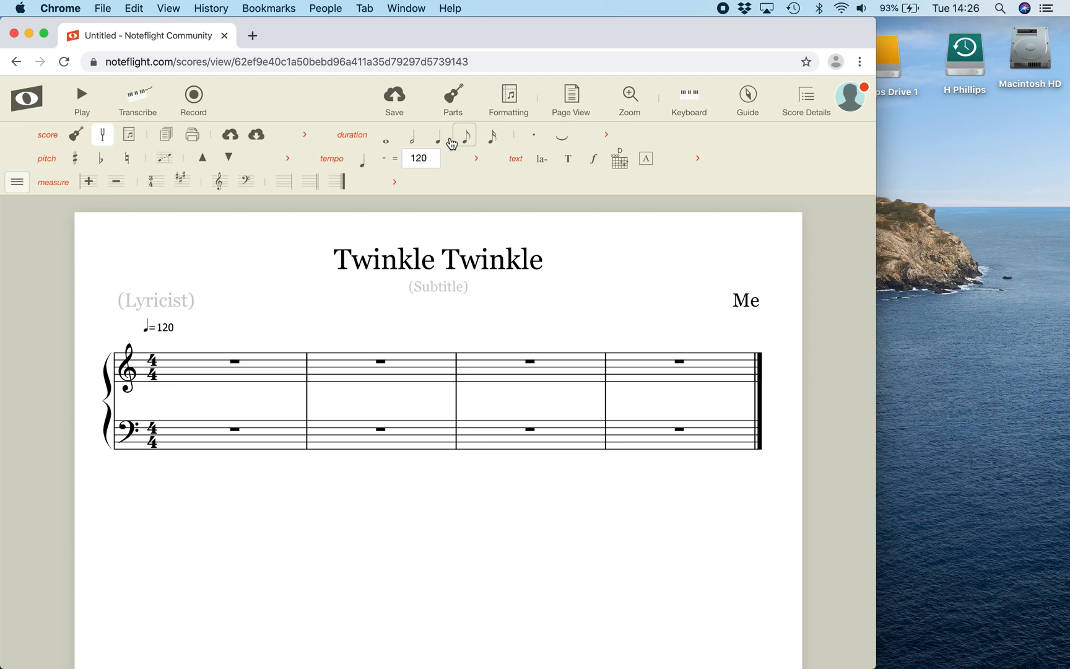
Enter two quarter-note middle Cs on the first two beats of measure 1 in the treble staff
{"action": "left_click", "coordinate": [439, 140]}
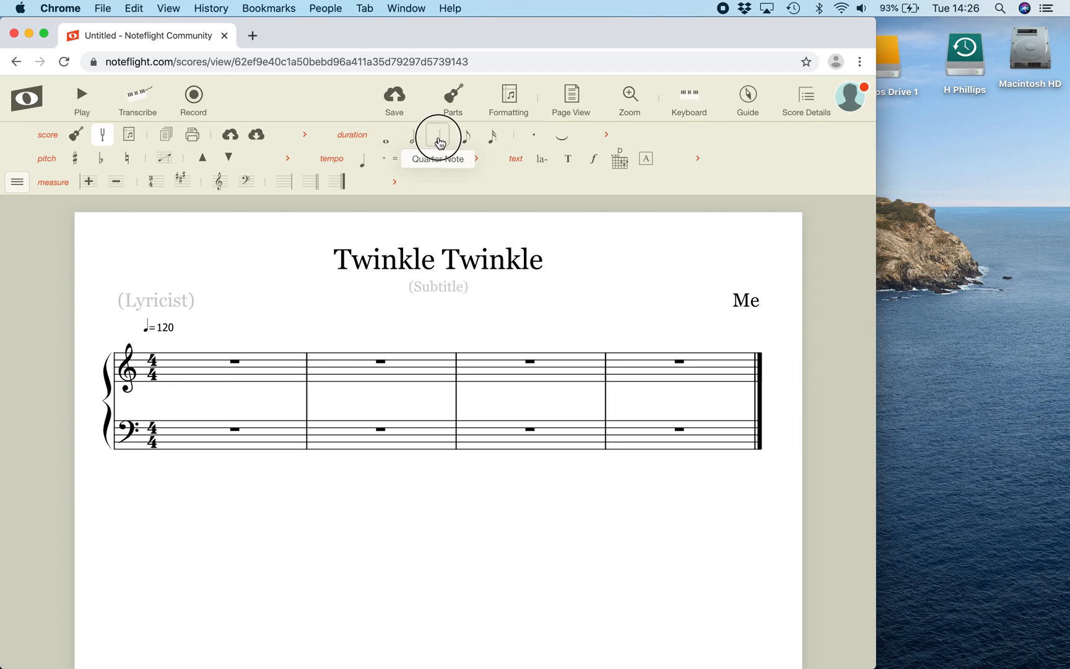
{"action": "left_click", "coordinate": [440, 142]}
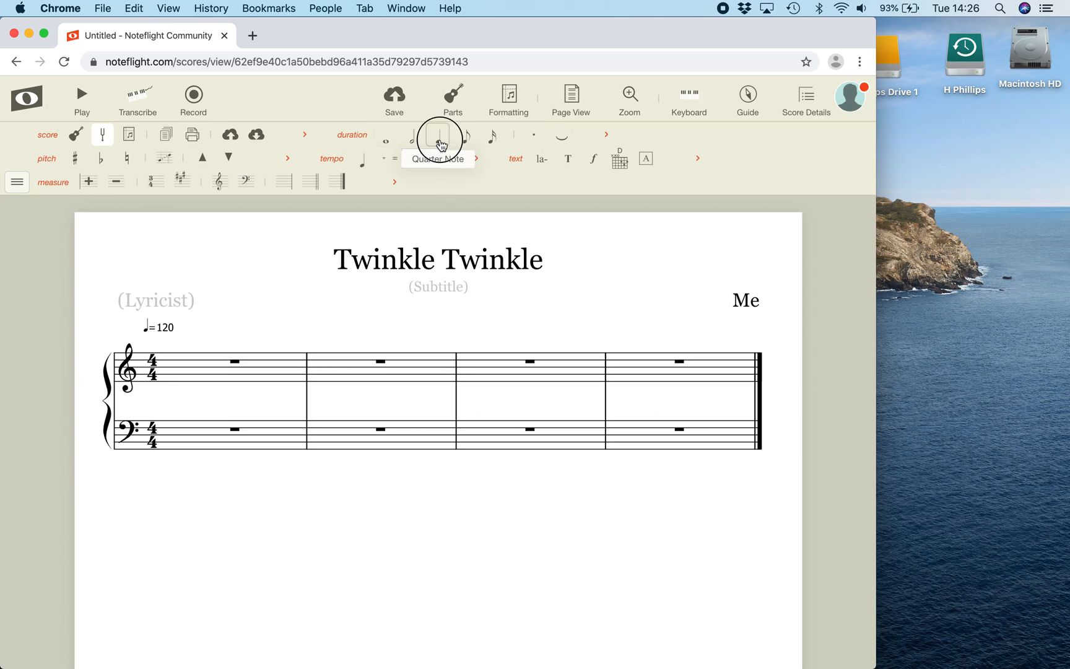
{"action": "left_click", "coordinate": [189, 380]}
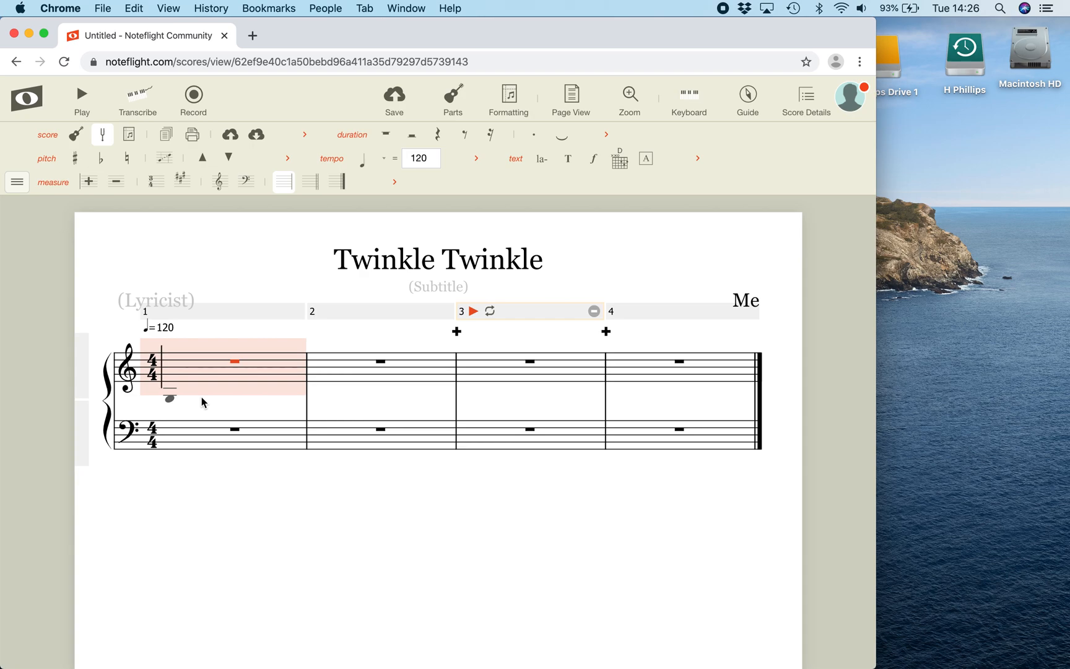
{"action": "key", "text": "c"}
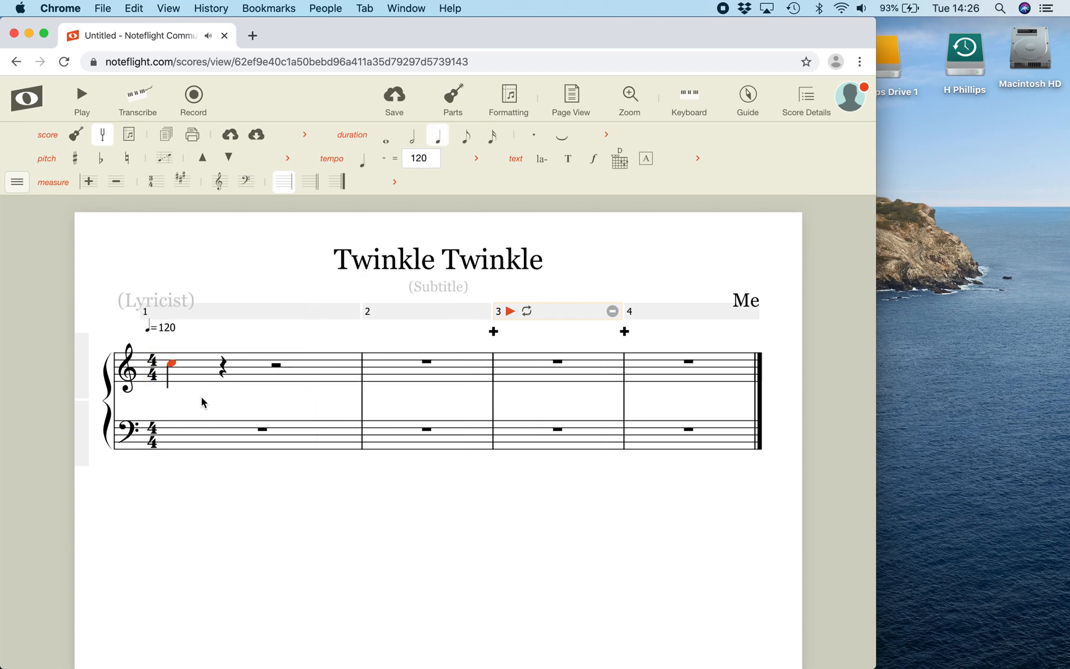
{"action": "left_click", "coordinate": [173, 366]}
{"action": "key", "text": "super+Down"}
{"action": "left_click", "coordinate": [223, 370]}
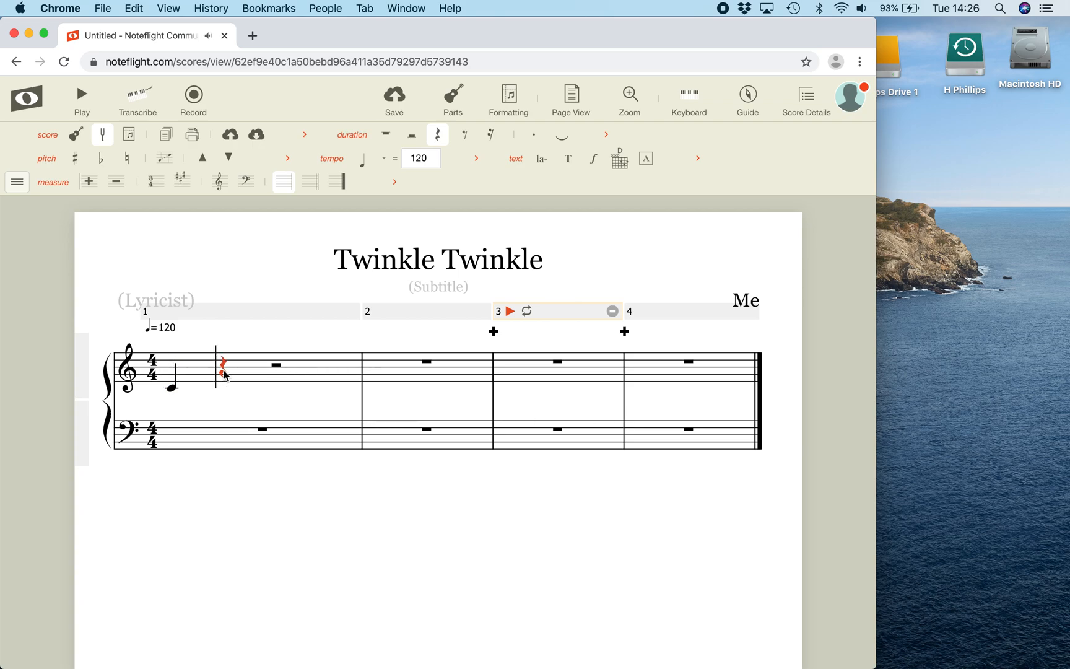
{"action": "key", "text": "c"}
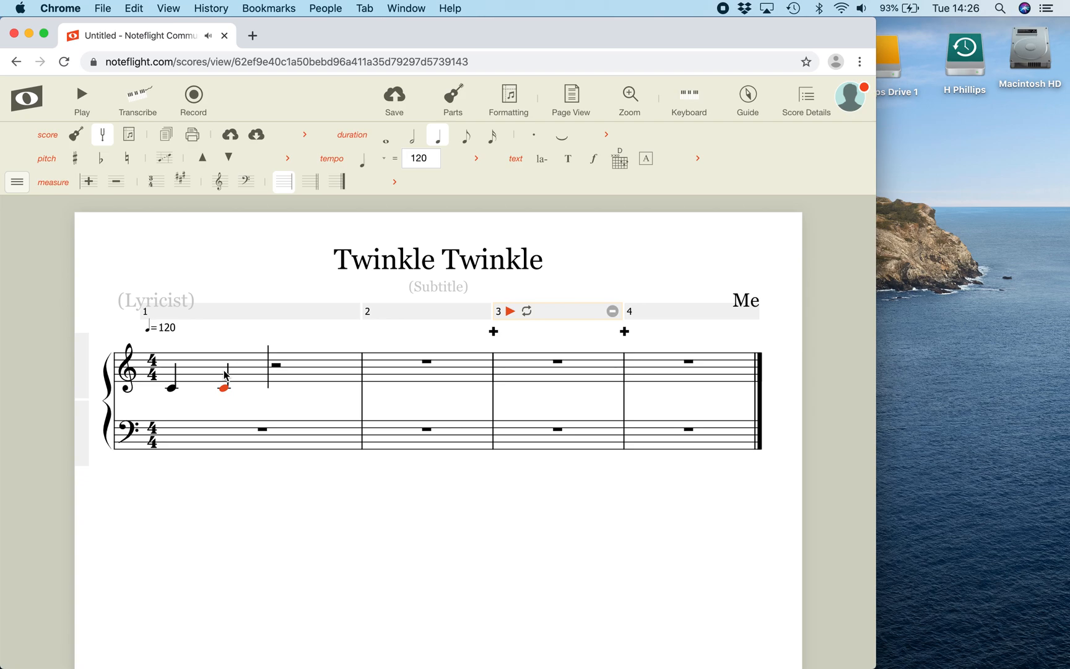
Complete treble measure 1 with two quarter-note Gs above the middle Cs
{"action": "key", "text": "a"}
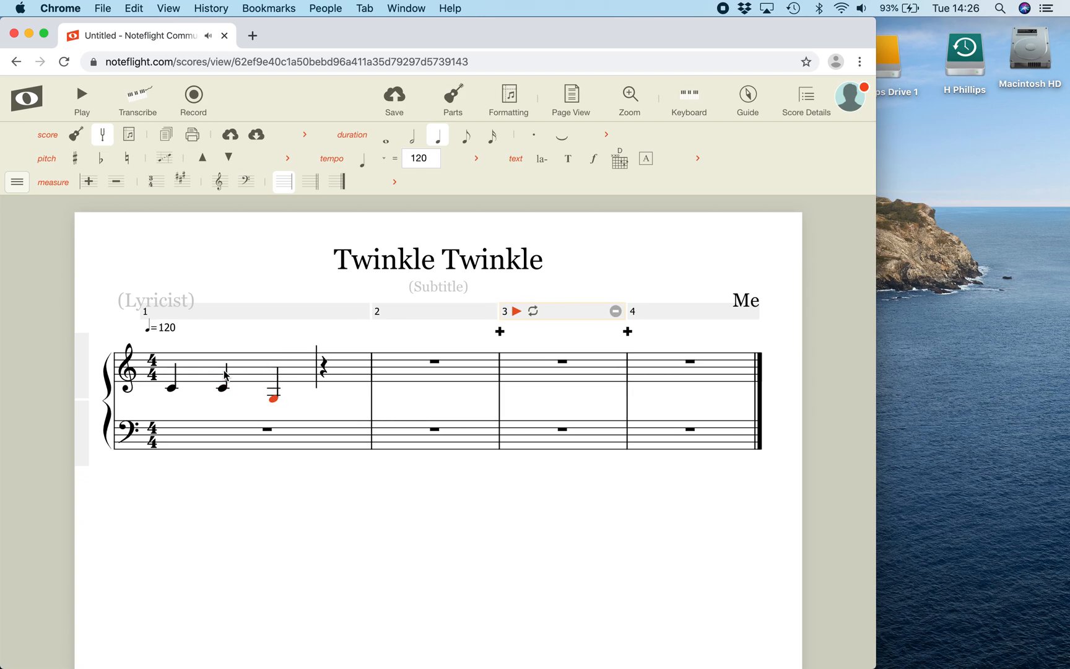
{"action": "key", "text": "Up"}
{"action": "key", "text": "Up"}
{"action": "key", "text": "Up"}
{"action": "key", "text": "Up"}
{"action": "key", "text": "Up"}
{"action": "key", "text": "Up"}
{"action": "key", "text": "Up"}
{"action": "key", "text": "g"}
Enter quarter notes A, A and G in treble measure 2, play the melody back and return to editing
{"action": "key", "text": "a"}
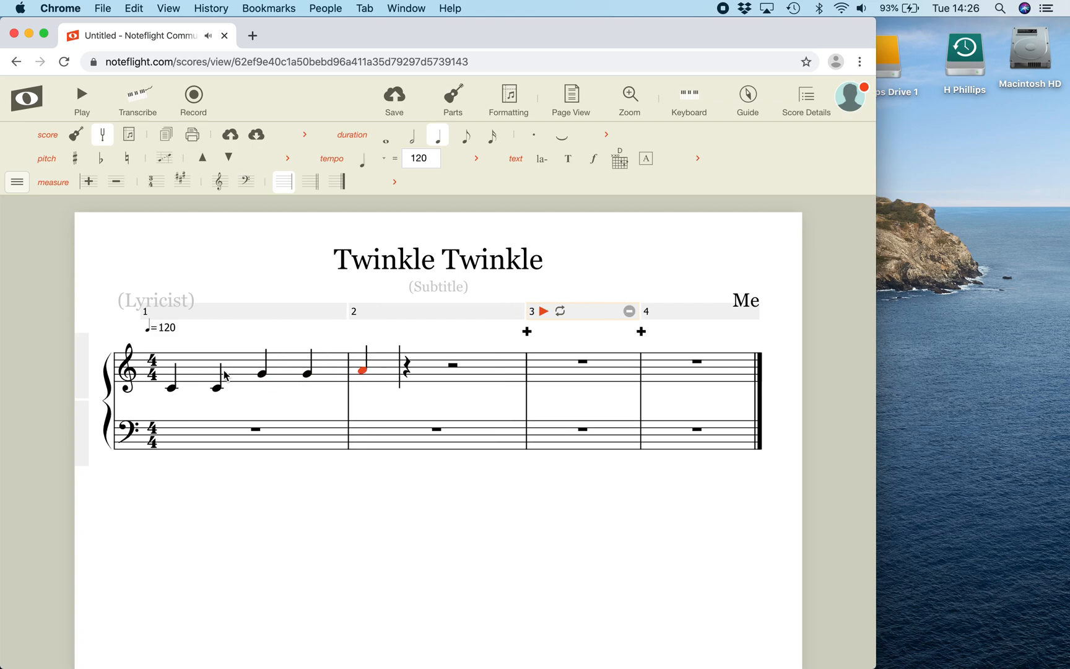
{"action": "key", "text": "a"}
{"action": "key", "text": "g"}
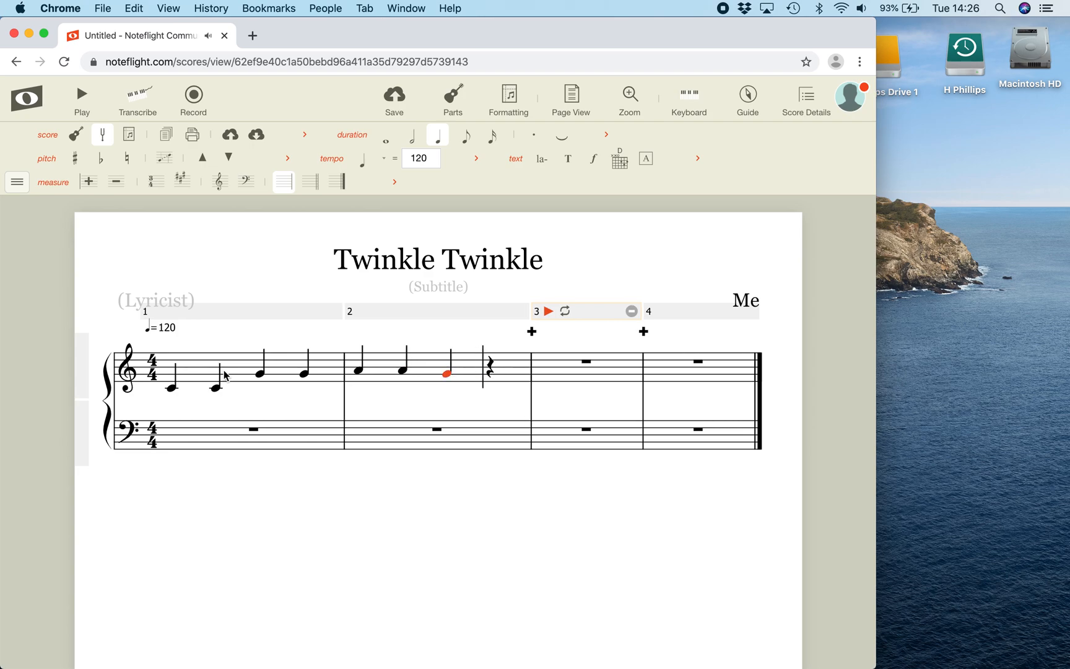
{"action": "key", "text": "space"}
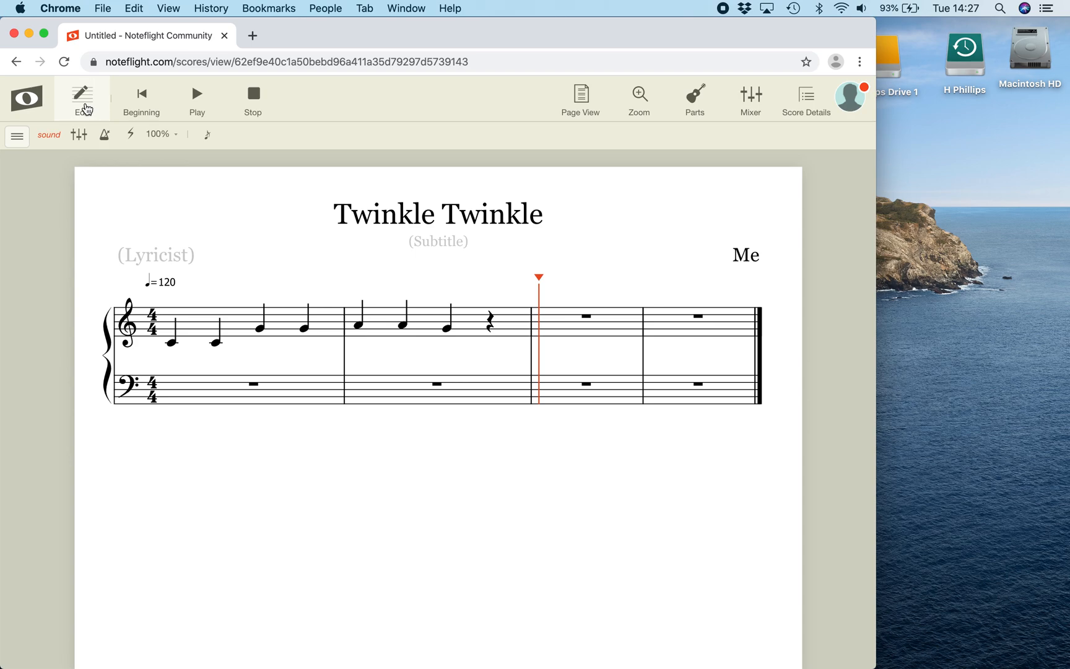
{"action": "left_click", "coordinate": [85, 110]}
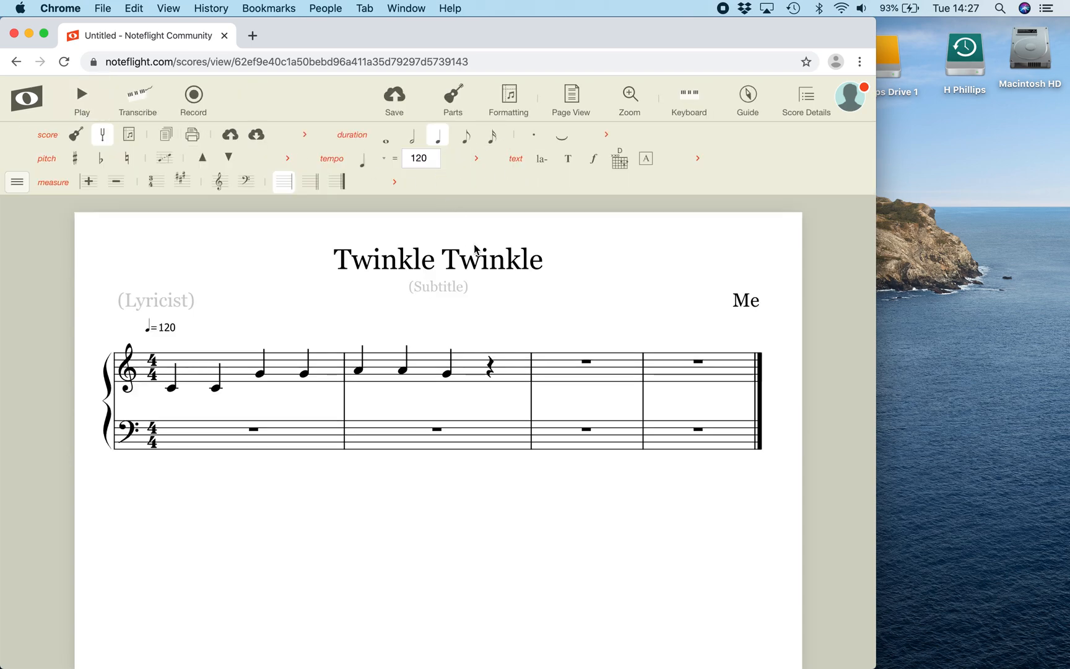
Fill measure 3 of the treble staff with quarter notes F, F, E and E
{"action": "left_click", "coordinate": [560, 371]}
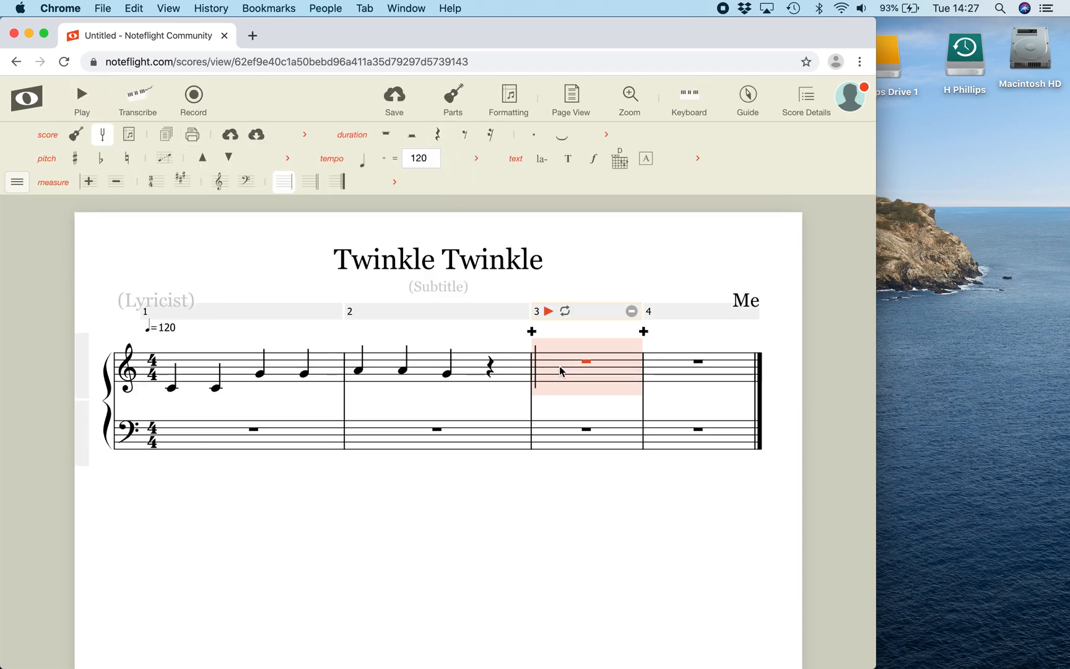
{"action": "key", "text": "e"}
{"action": "key", "text": "f"}
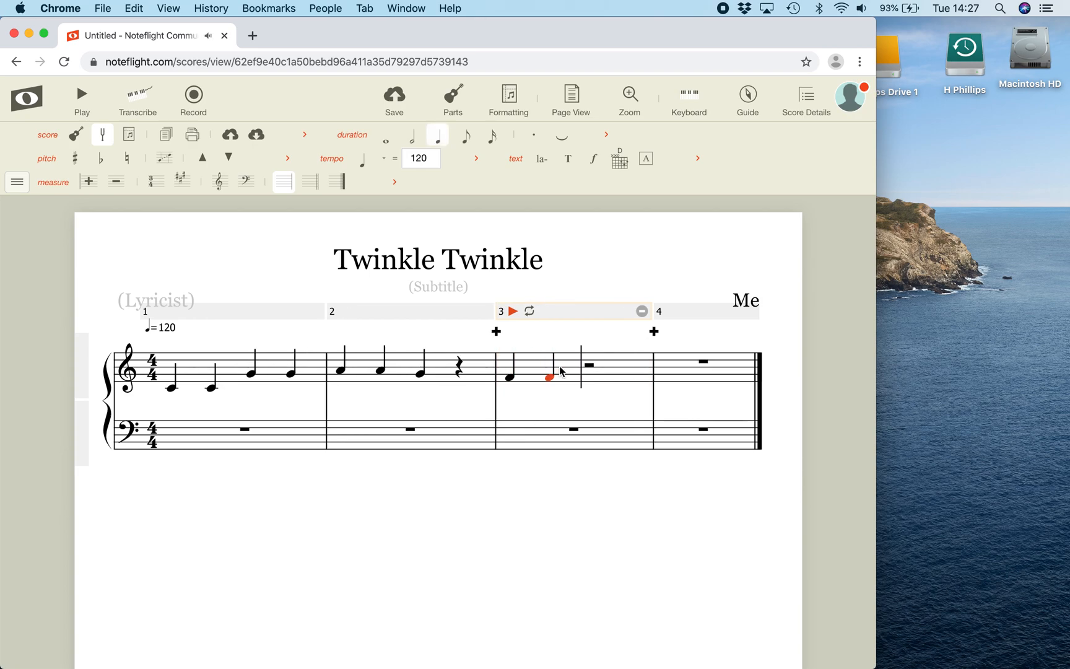
{"action": "key", "text": "e"}
{"action": "key", "text": "e"}
{"action": "key", "text": "Right"}
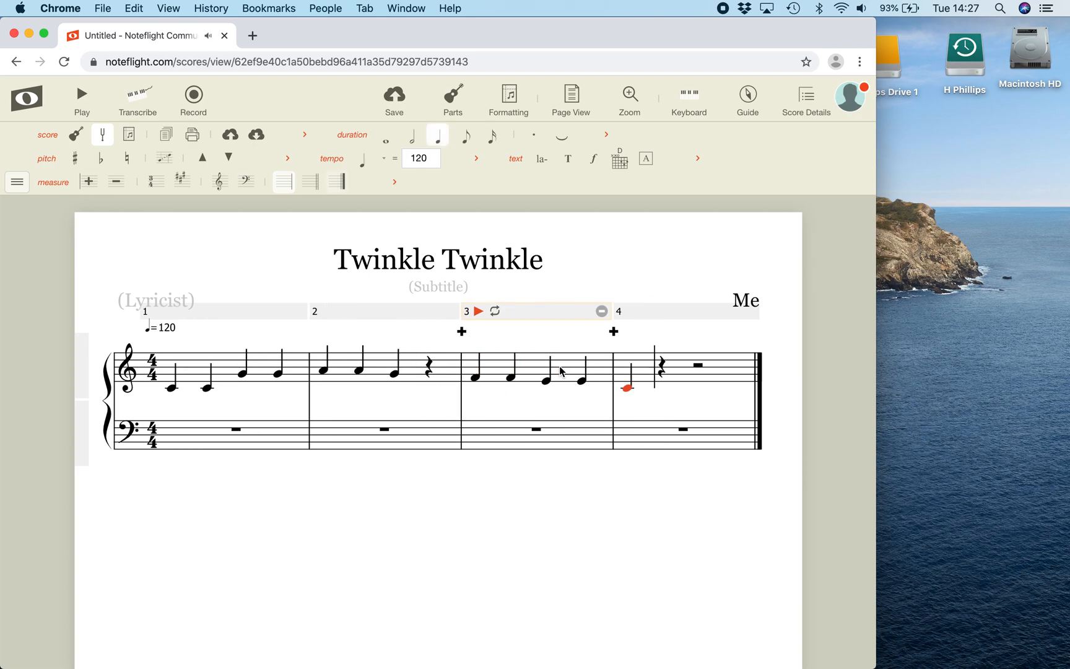
Enter quarter notes D, D and C in measure 4 of the treble staff
{"action": "key", "text": "d"}
{"action": "key", "text": "d"}
{"action": "key", "text": "c"}
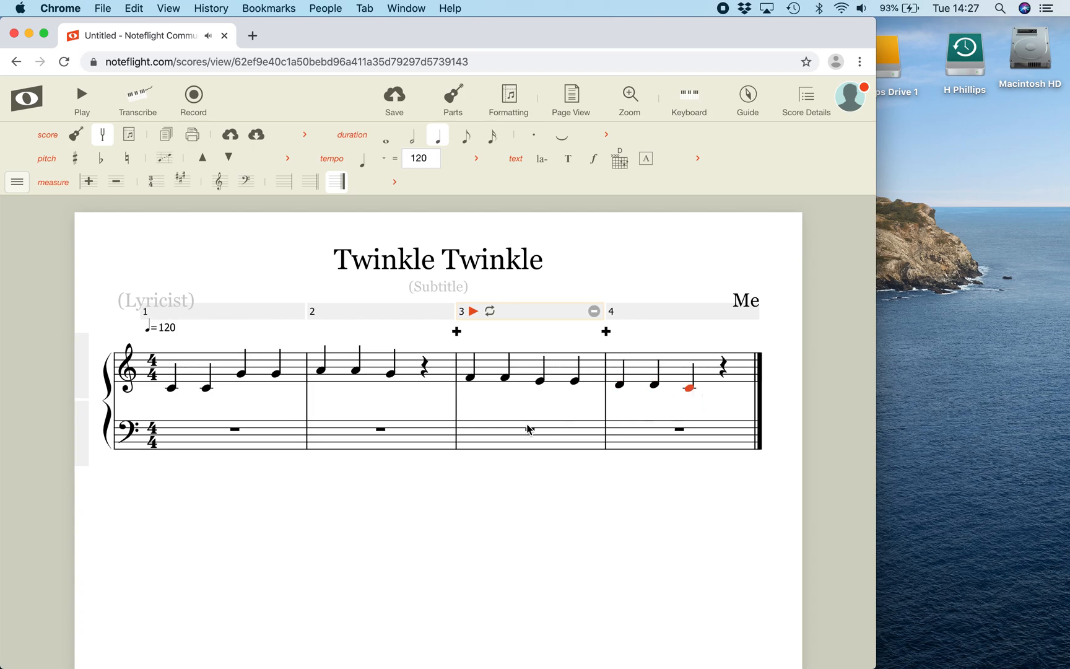
Change the G ending measure 2 and the final C in measure 4 to half notes
{"action": "left_click", "coordinate": [391, 376]}
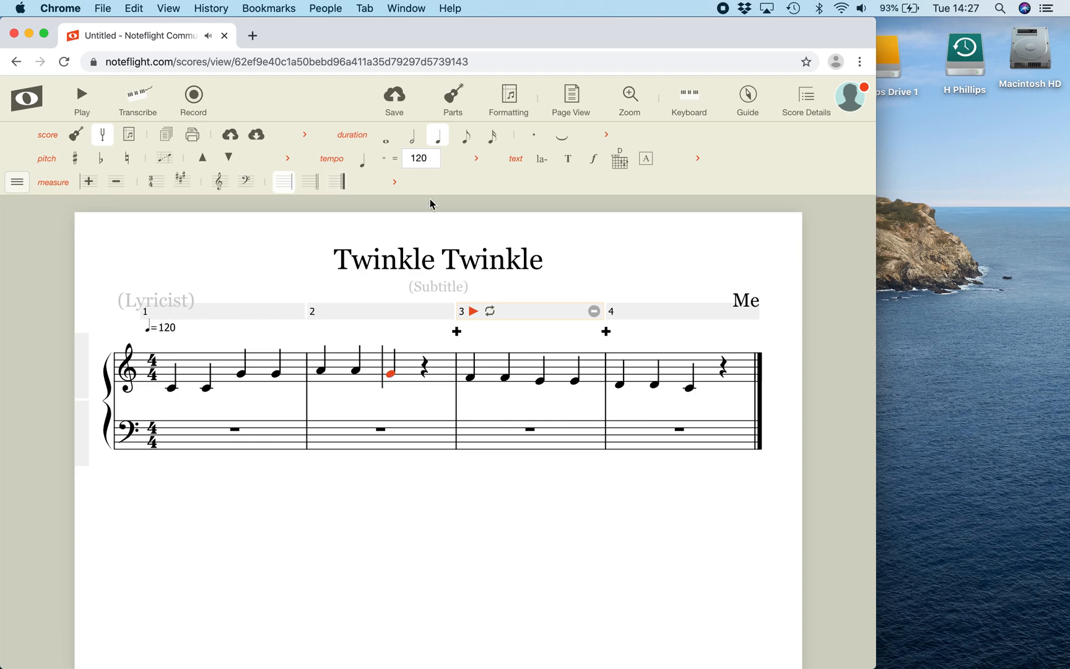
{"action": "left_click", "coordinate": [414, 141]}
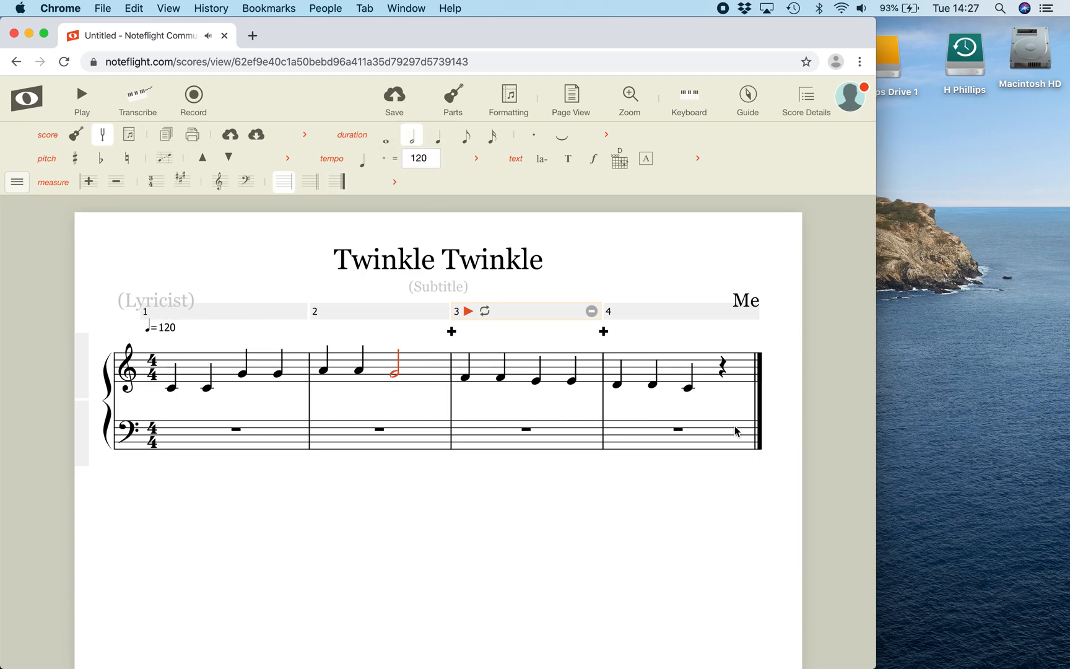
{"action": "left_click", "coordinate": [689, 385]}
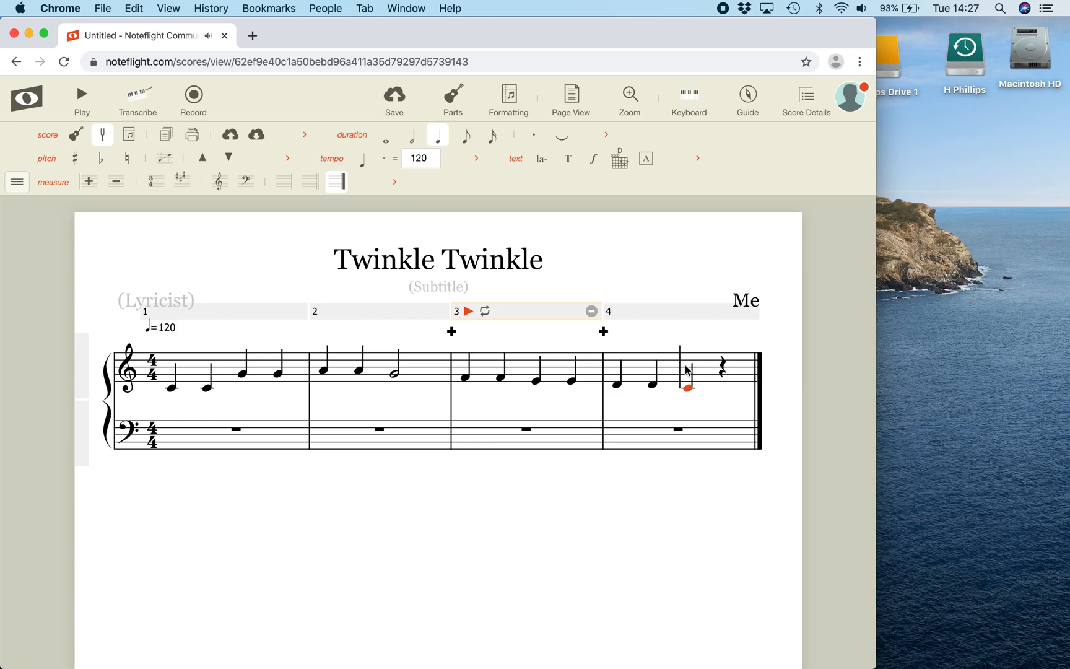
{"action": "left_click", "coordinate": [413, 137]}
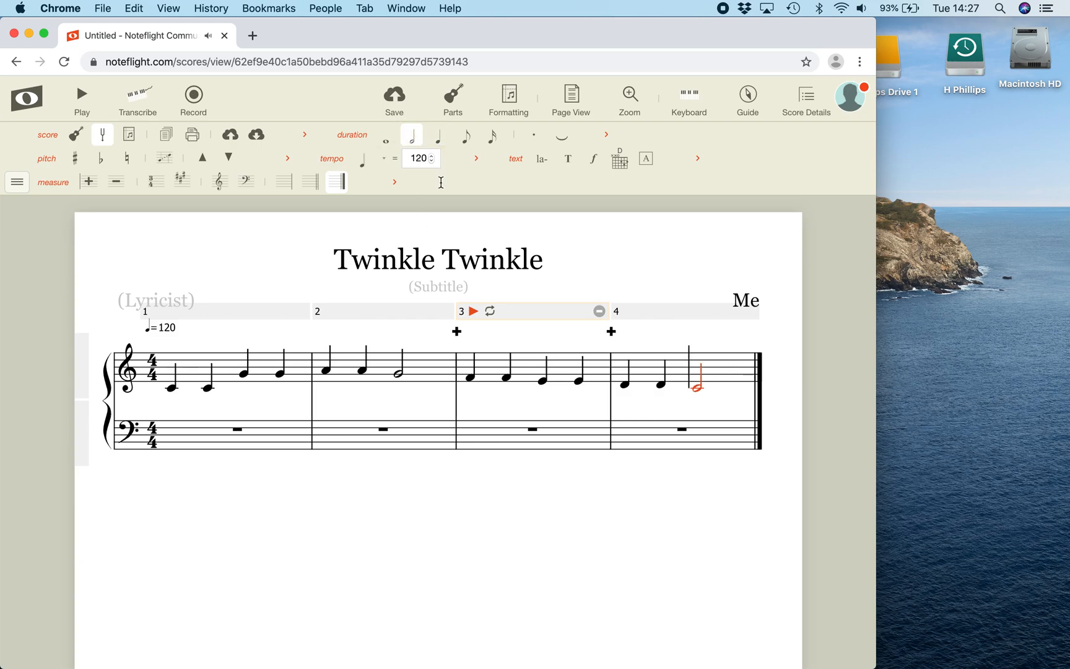
{"action": "left_click", "coordinate": [728, 402]}
Play the melody back from its first note and save the score
{"action": "left_click", "coordinate": [173, 390]}
{"action": "key", "text": "space"}
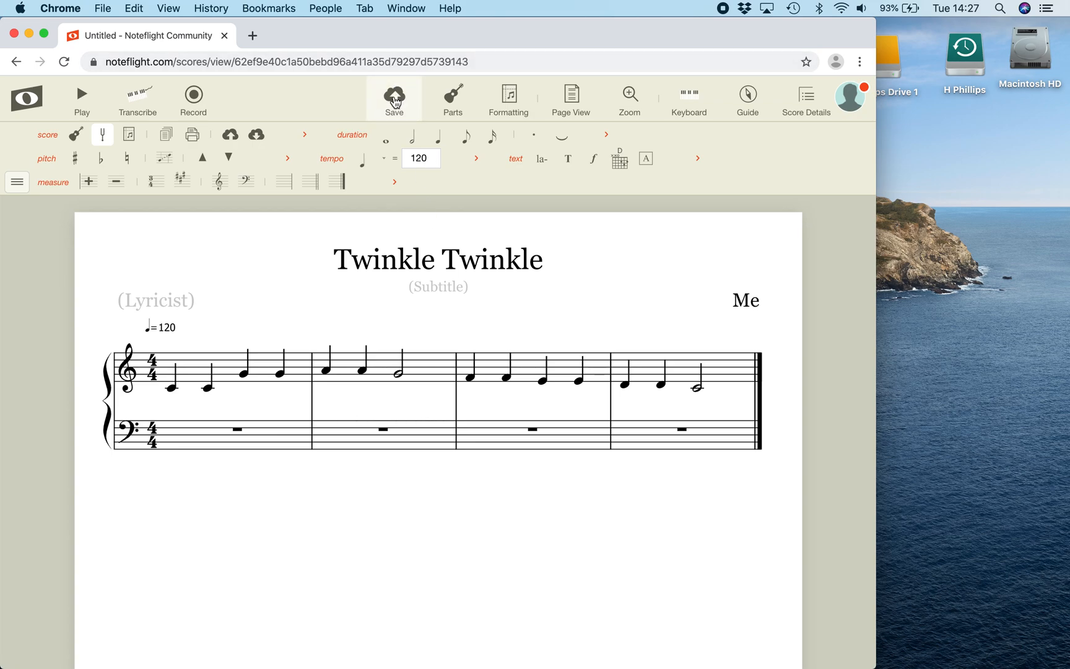
{"action": "left_click", "coordinate": [395, 99]}
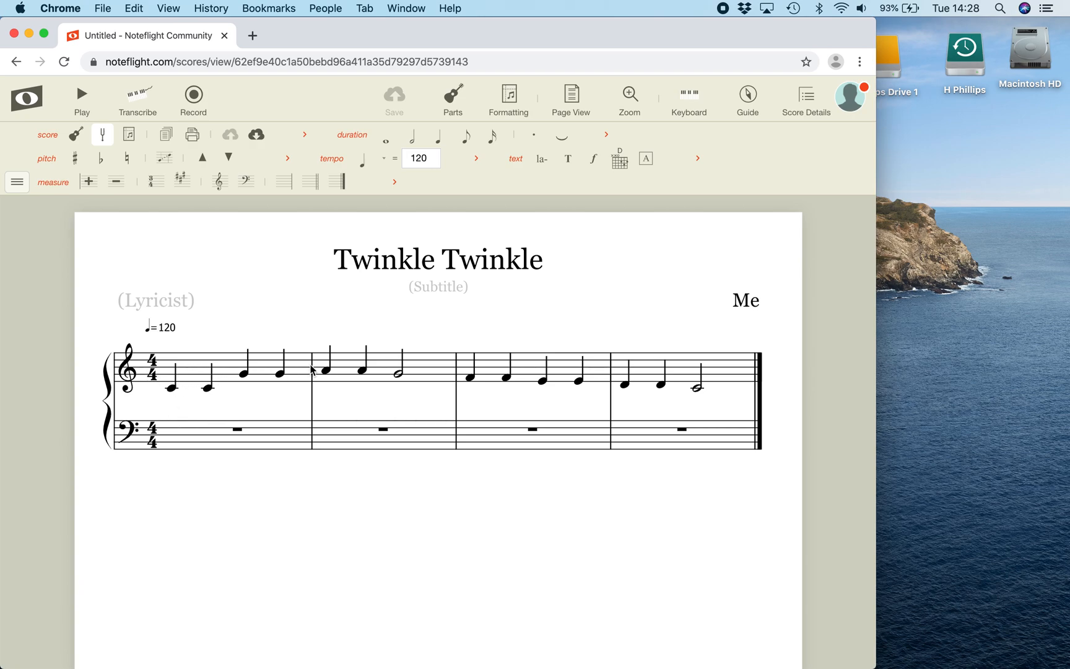
Place a quarter-note C on the first beat of measure 1 in the bass staff
{"action": "left_click", "coordinate": [415, 137]}
{"action": "left_click", "coordinate": [205, 434]}
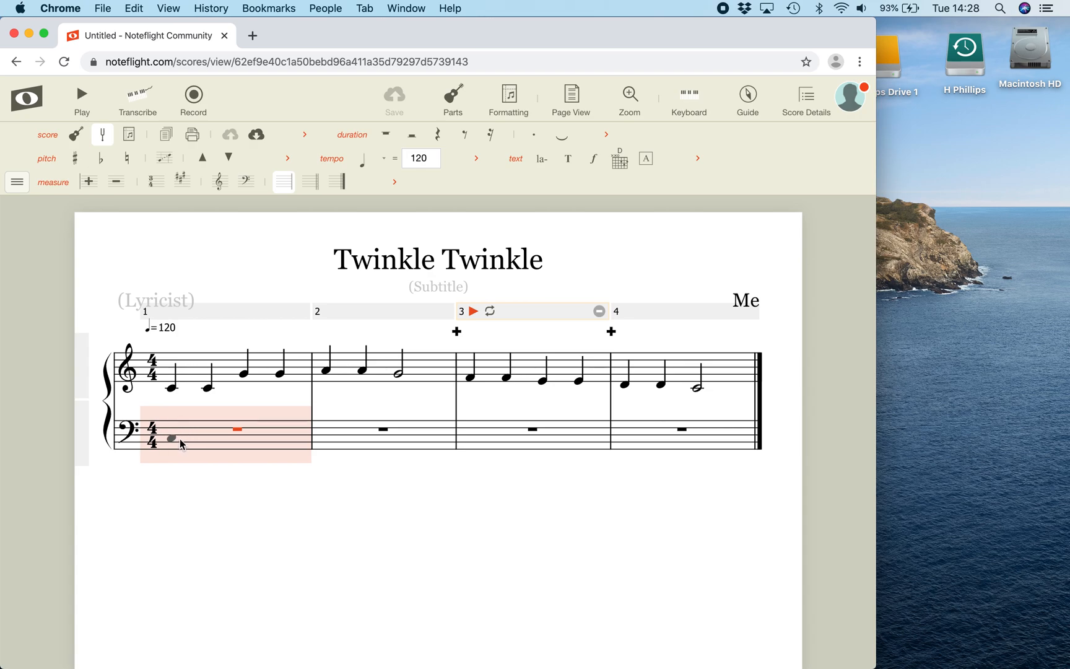
{"action": "left_click", "coordinate": [180, 438]}
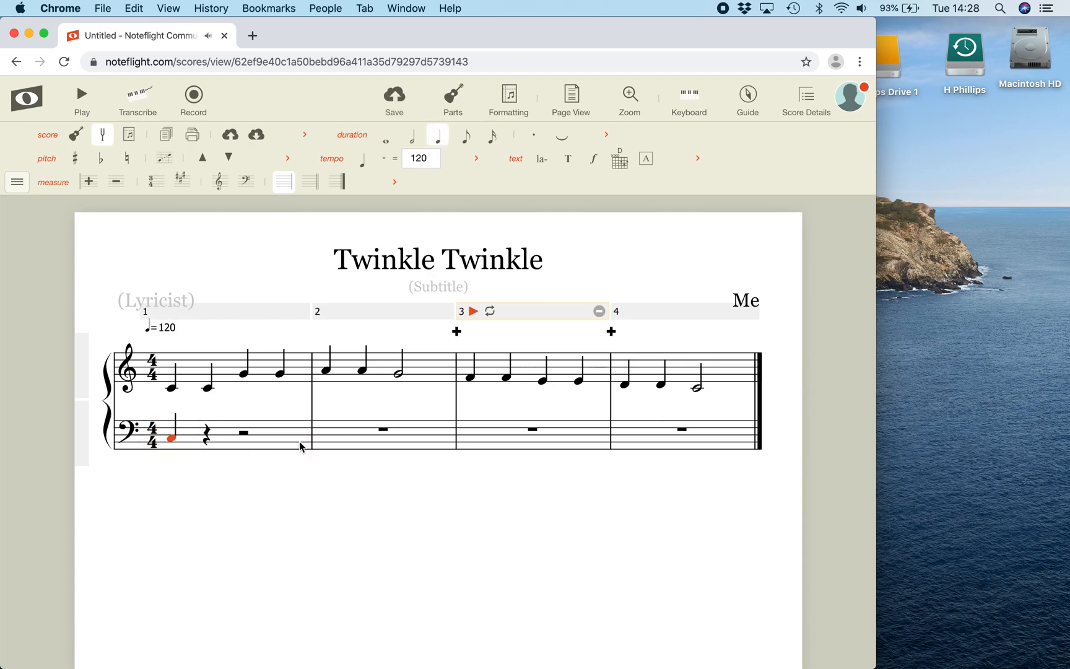
Make the first bass note a half note and continue in half notes with C in measure 1, then F and C in measure 2
{"action": "left_click", "coordinate": [412, 136]}
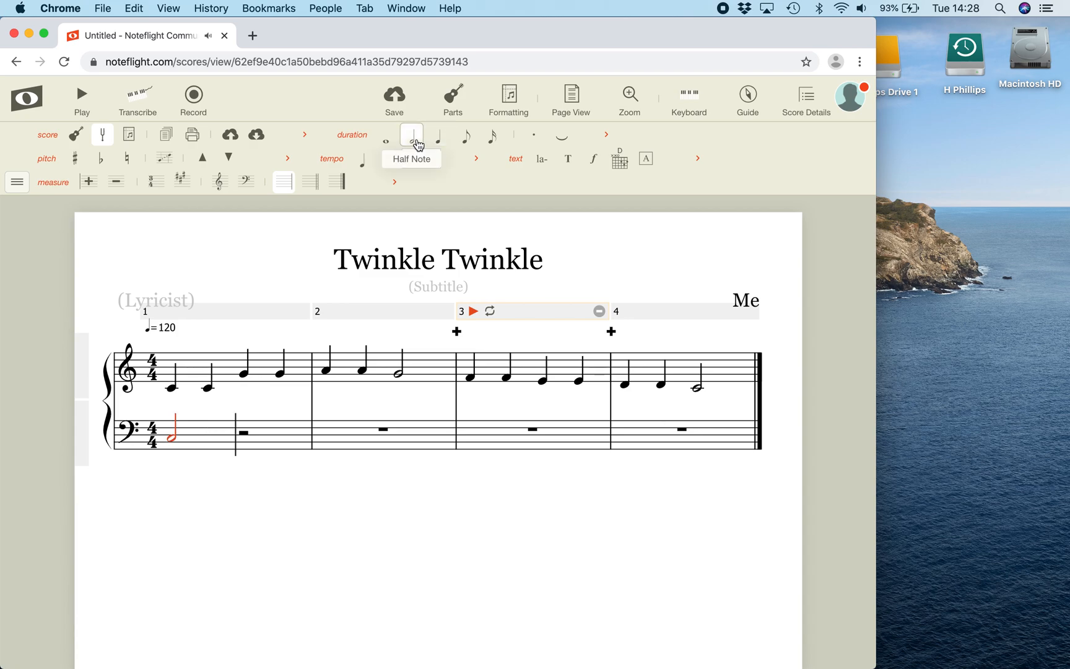
{"action": "left_click", "coordinate": [257, 441]}
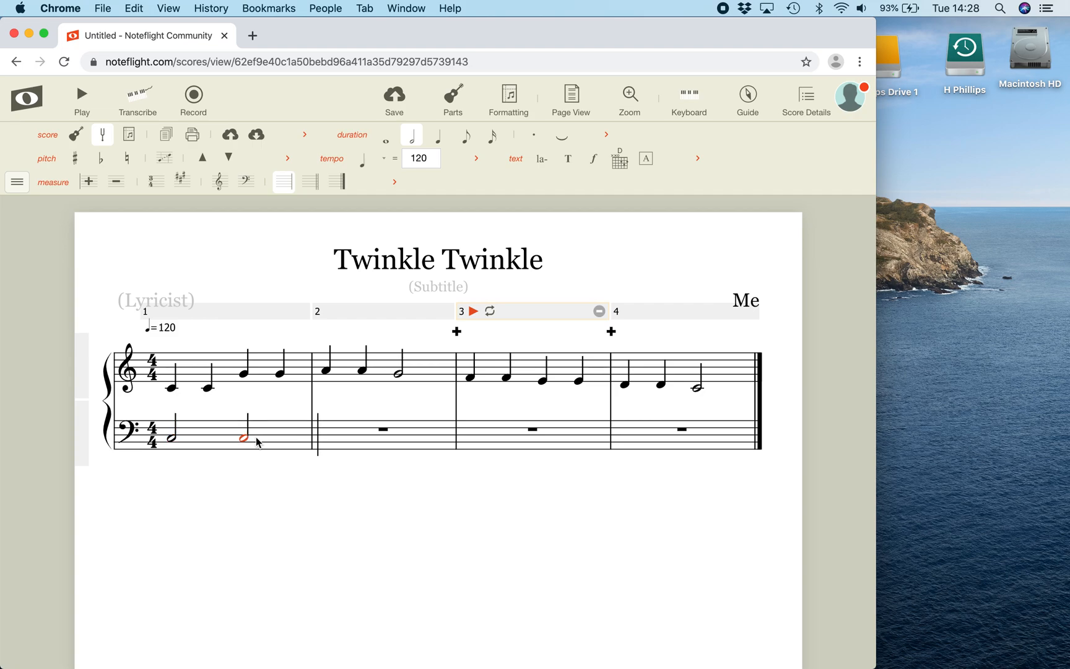
{"action": "key", "text": "e"}
{"action": "key", "text": "c"}
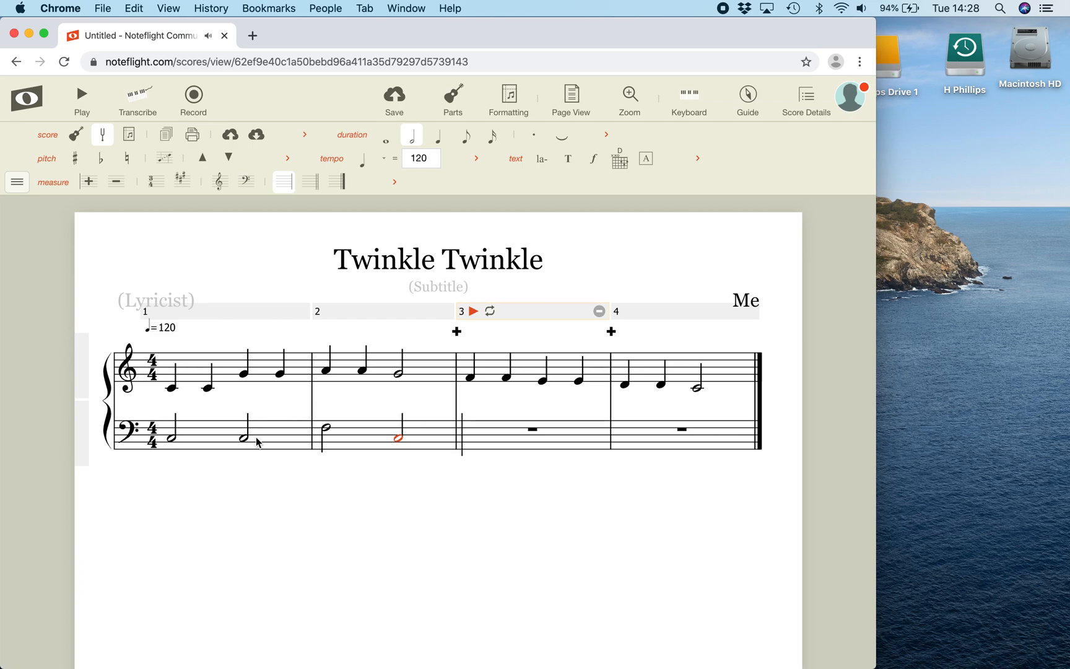
Enter bass half notes F and C in measure 3 and low G and C in measure 4
{"action": "key", "text": "e"}
{"action": "key", "text": "c"}
{"action": "key", "text": "g"}
{"action": "key", "text": "c"}
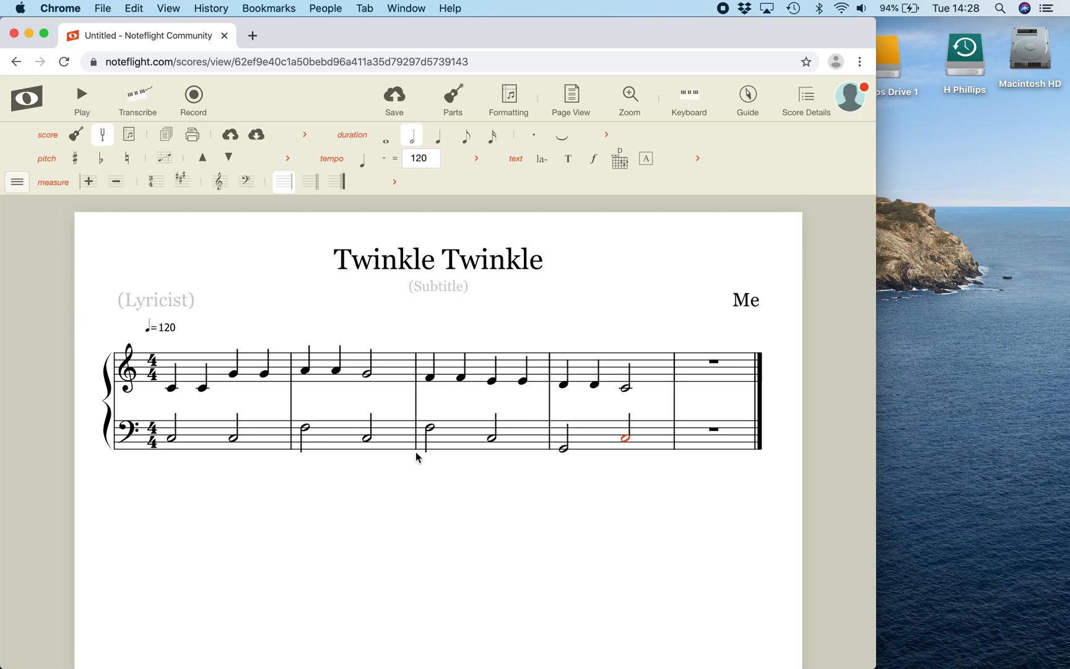
Raise the computer's sound volume for playback
{"action": "key", "text": "XF86AudioRaiseVolume"}
{"action": "key", "text": "XF86AudioRaiseVolume"}
{"action": "key", "text": "XF86AudioRaiseVolume"}
{"action": "key", "text": "XF86AudioRaiseVolume"}
{"action": "key", "text": "XF86AudioRaiseVolume"}
{"action": "key", "text": "XF86AudioRaiseVolume"}
{"action": "key", "text": "XF86AudioRaiseVolume"}
{"action": "key", "text": "XF86AudioRaiseVolume"}
{"action": "key", "text": "XF86AudioRaiseVolume"}
{"action": "key", "text": "XF86AudioRaiseVolume"}
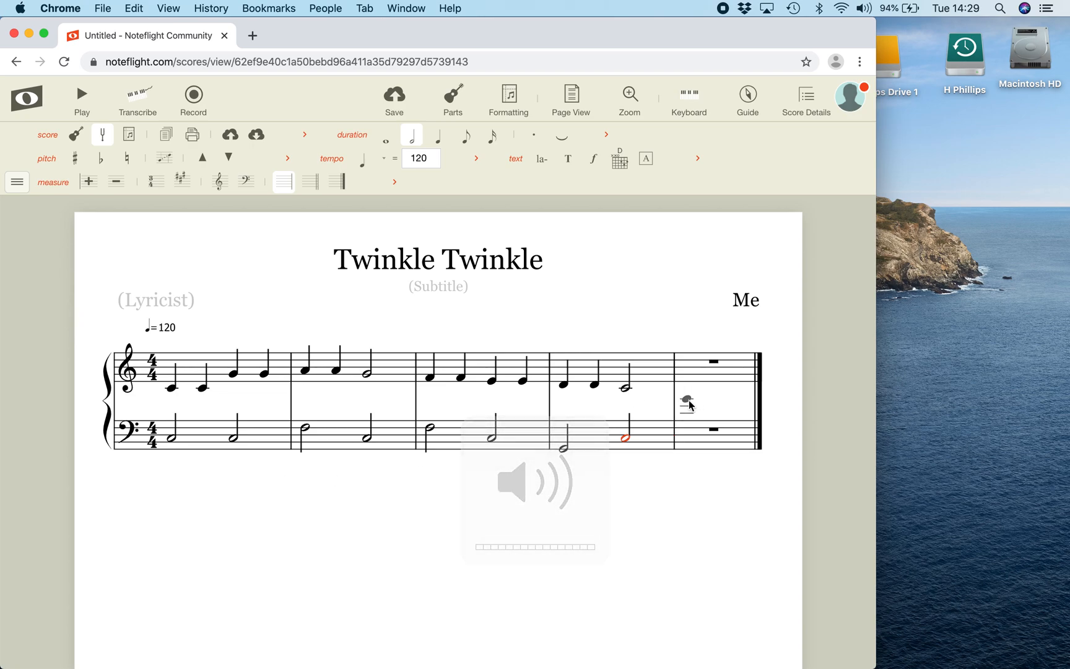
Play the score with both staves from the first treble note, and save it in edit mode
{"action": "key", "text": "Escape"}
{"action": "left_click", "coordinate": [173, 389]}
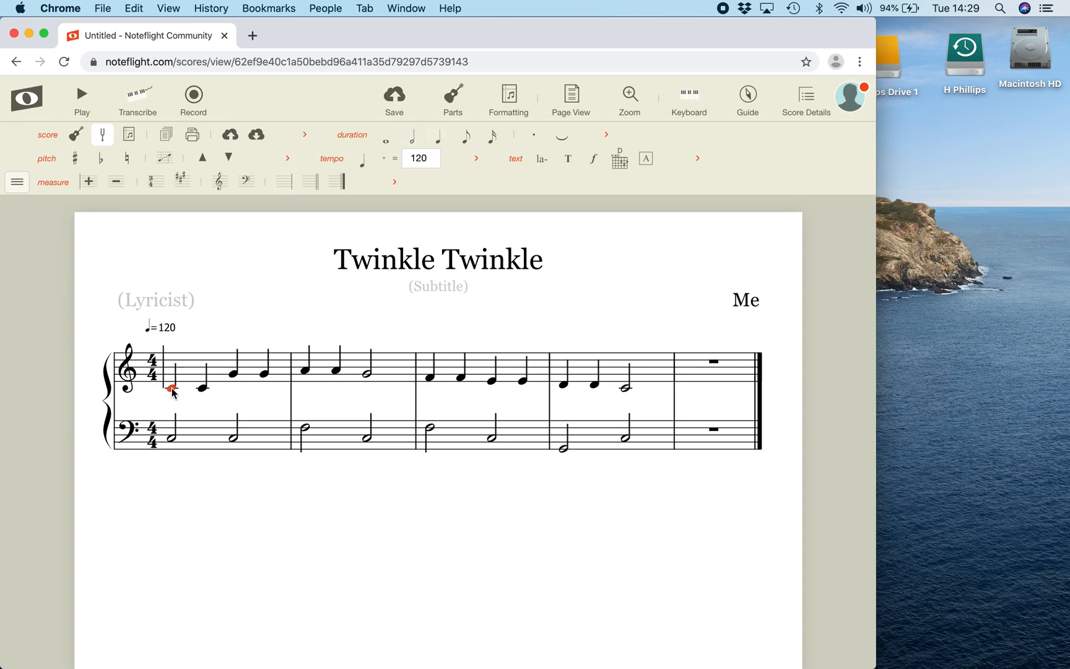
{"action": "key", "text": "space"}
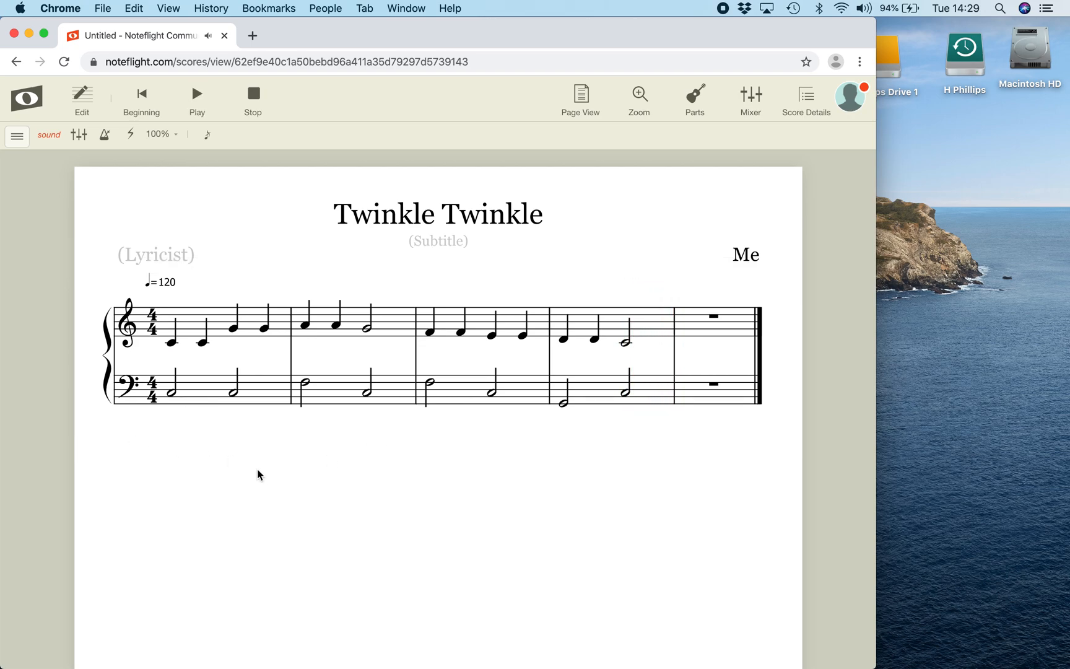
{"action": "left_click", "coordinate": [82, 98]}
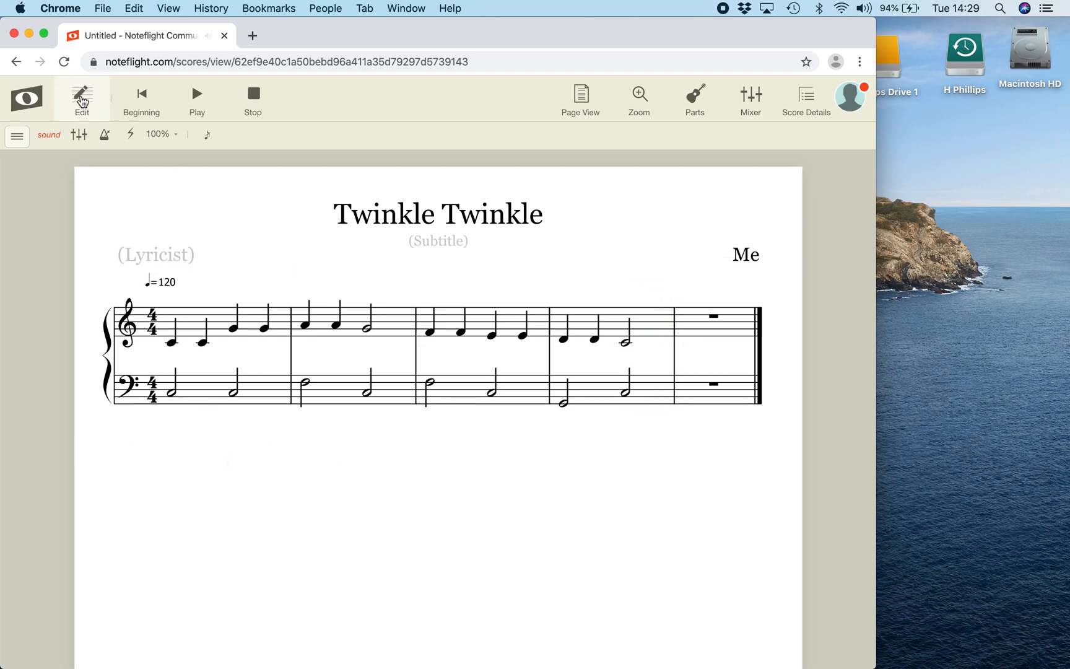
{"action": "left_click", "coordinate": [393, 99]}
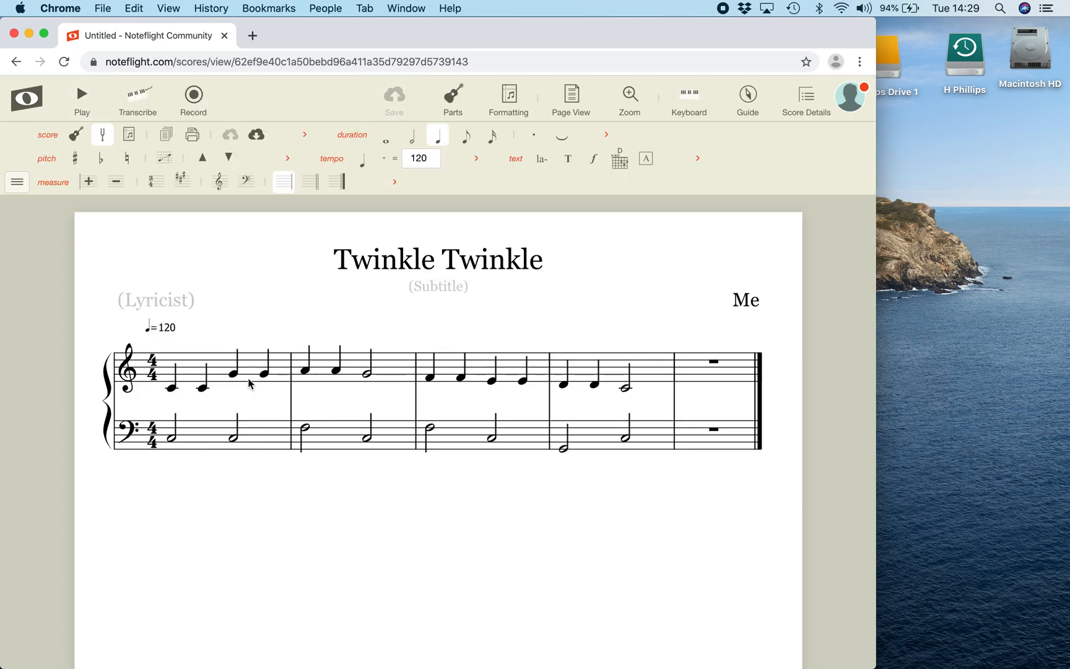
Add the chord symbol C above the first treble note of measure 1
{"action": "left_click", "coordinate": [173, 388]}
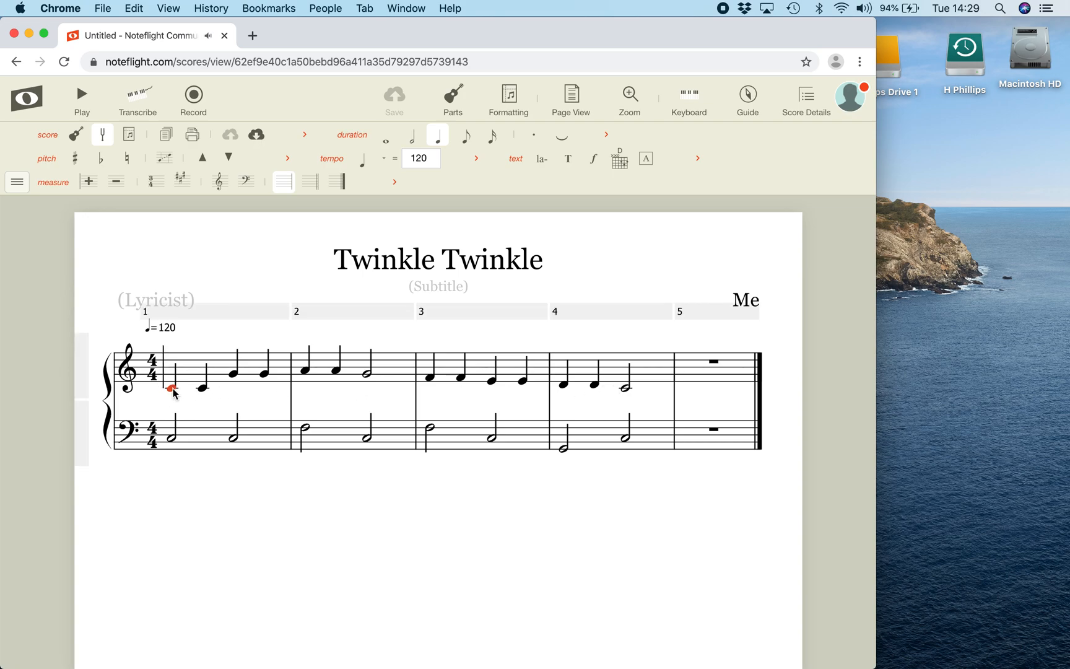
{"action": "key", "text": "k"}
{"action": "type", "text": "C"}
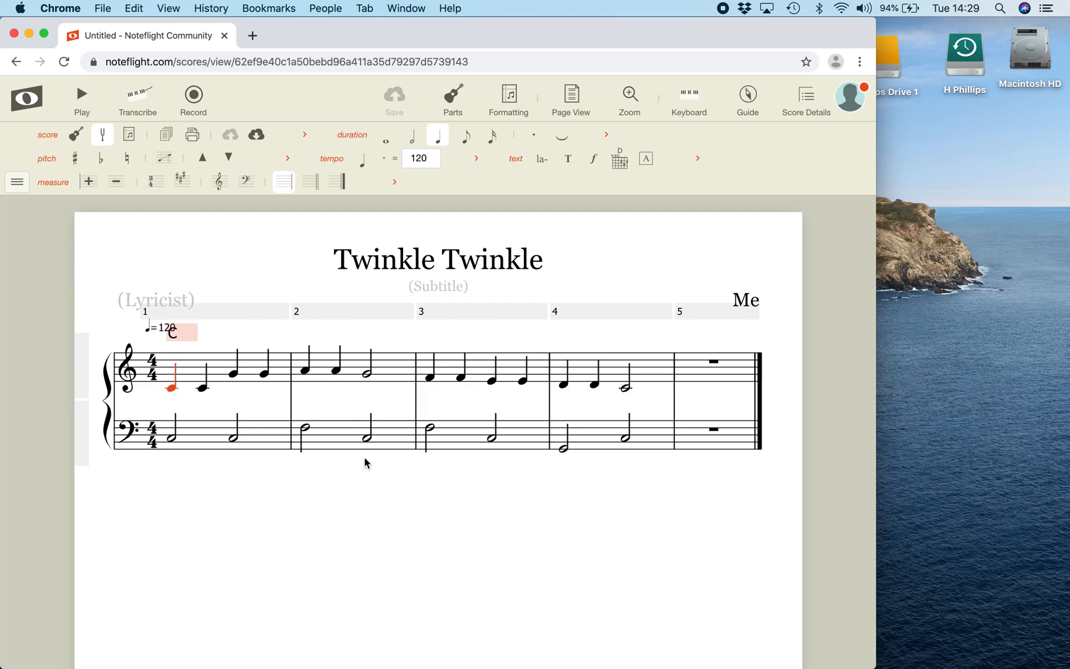
{"action": "left_click", "coordinate": [382, 501]}
Add chord symbols in measure 2: F above the first A and C above the half-note G
{"action": "left_click", "coordinate": [306, 372]}
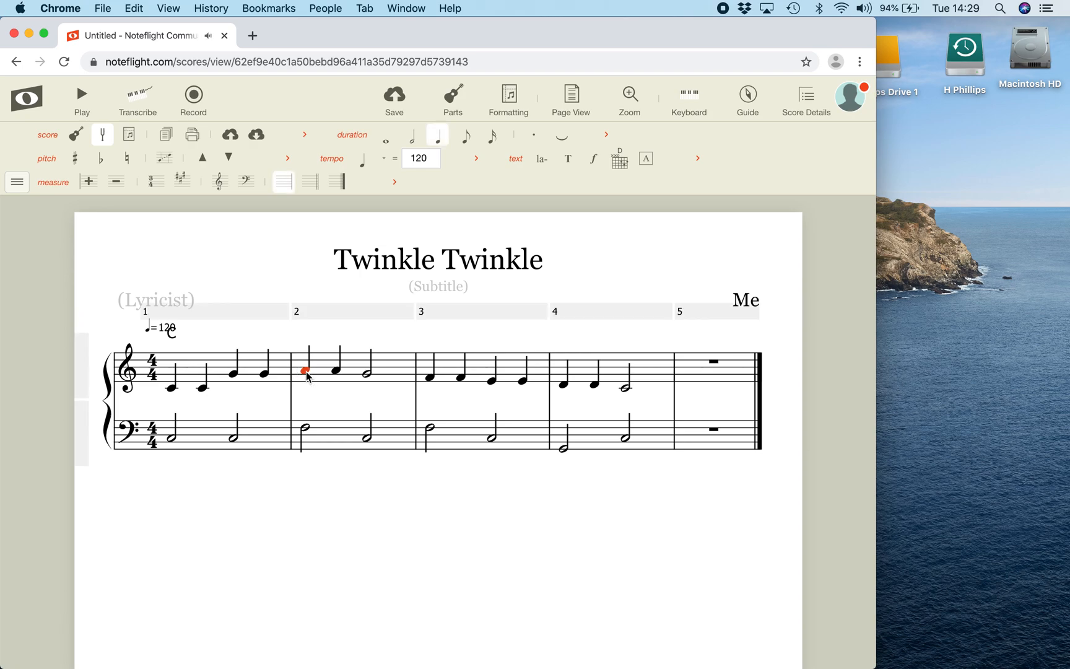
{"action": "type", "text": "k"}
{"action": "type", "text": "F"}
{"action": "left_click", "coordinate": [368, 376]}
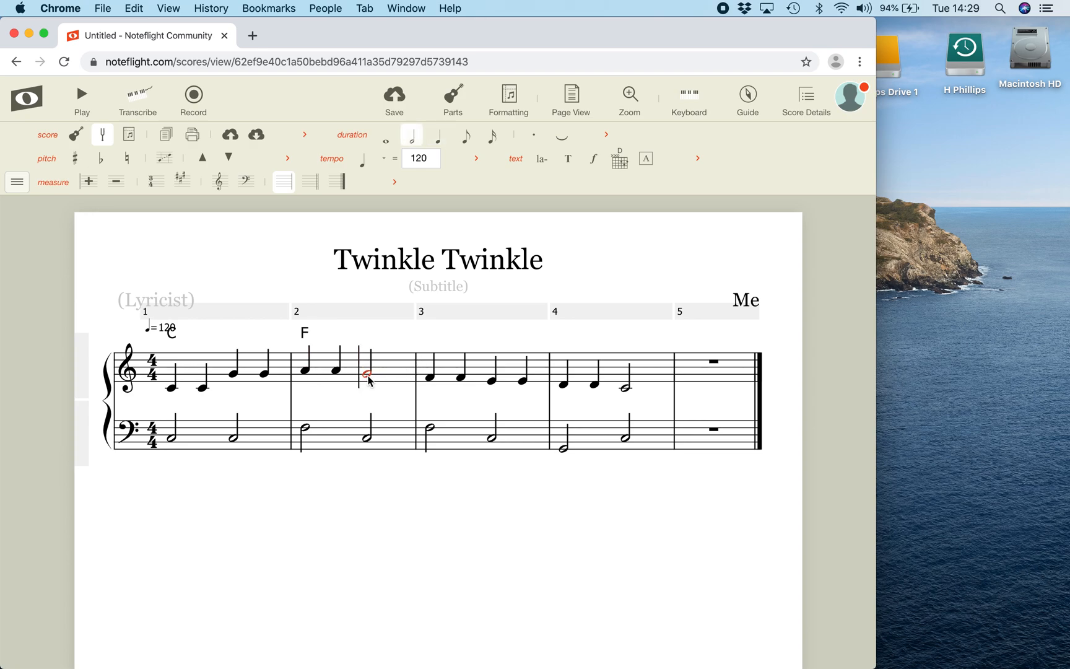
{"action": "type", "text": "k"}
{"action": "type", "text": "C"}
{"action": "left_click", "coordinate": [498, 491]}
Add chord symbols in measure 3: F above the first F and C above the first E
{"action": "left_click", "coordinate": [430, 378]}
{"action": "type", "text": "k"}
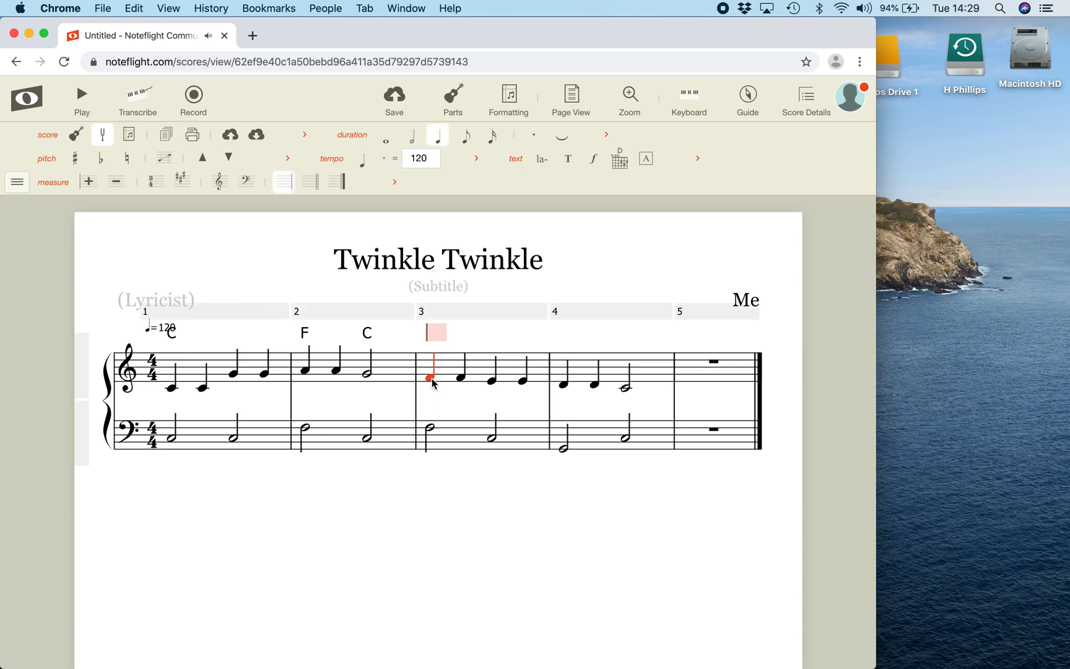
{"action": "type", "text": "F"}
{"action": "left_click", "coordinate": [491, 380]}
{"action": "type", "text": "k"}
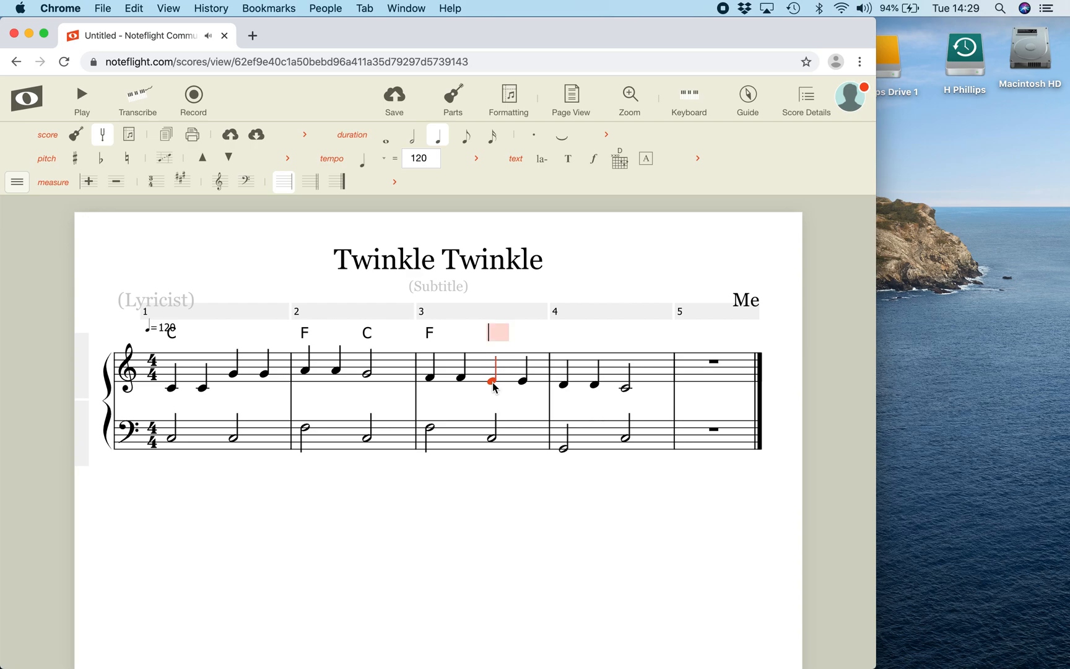
{"action": "type", "text": "C"}
Add chord symbols G above the first D and C above the half-note C in measure 4, and save the score
{"action": "left_click", "coordinate": [565, 388]}
{"action": "type", "text": "k"}
{"action": "type", "text": "G"}
{"action": "left_click", "coordinate": [626, 389]}
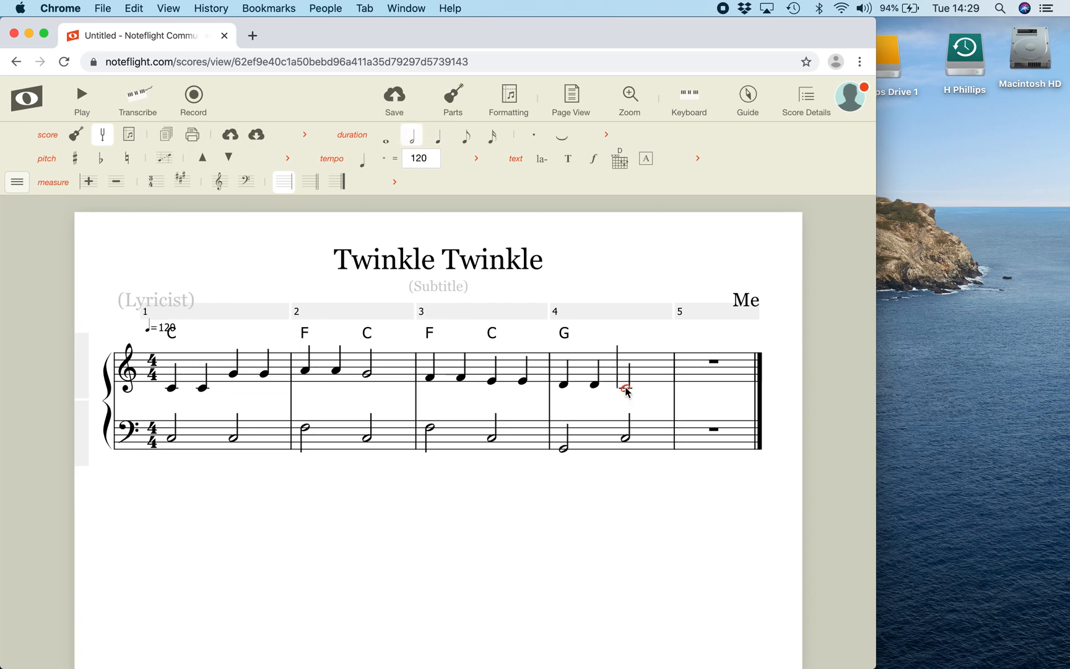
{"action": "key", "text": "k"}
{"action": "type", "text": "C"}
{"action": "left_click", "coordinate": [685, 497]}
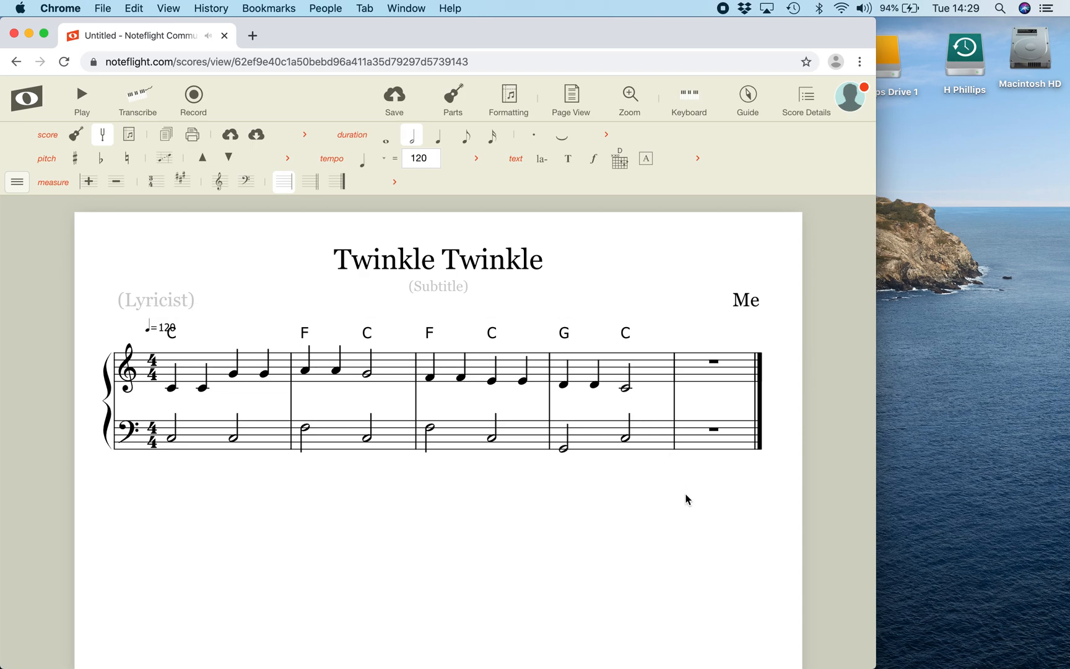
{"action": "left_click", "coordinate": [395, 103]}
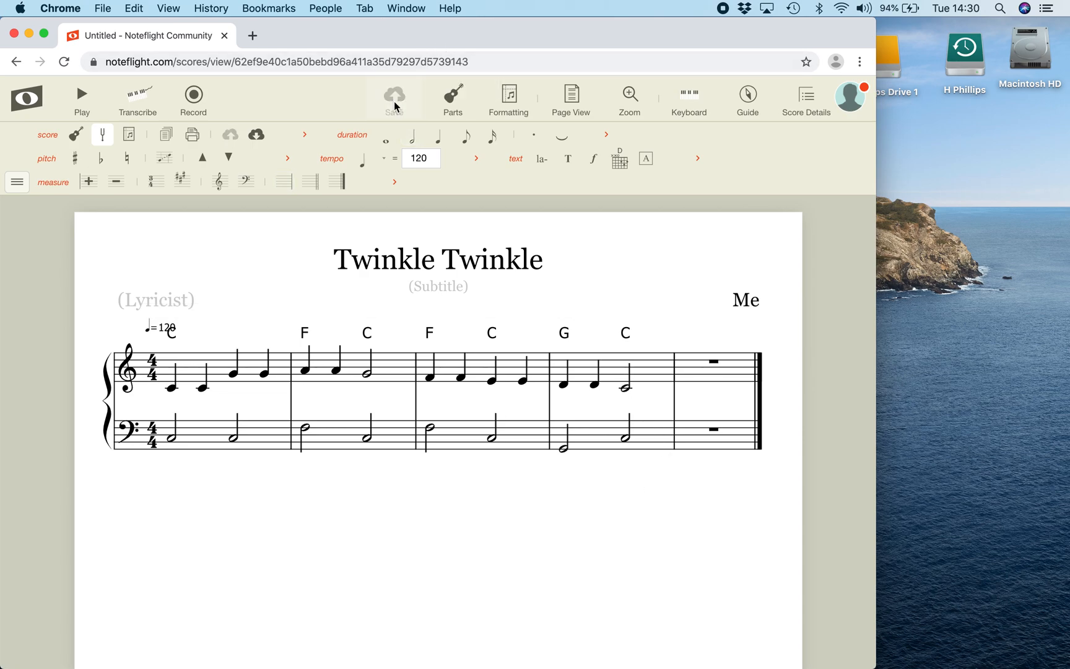